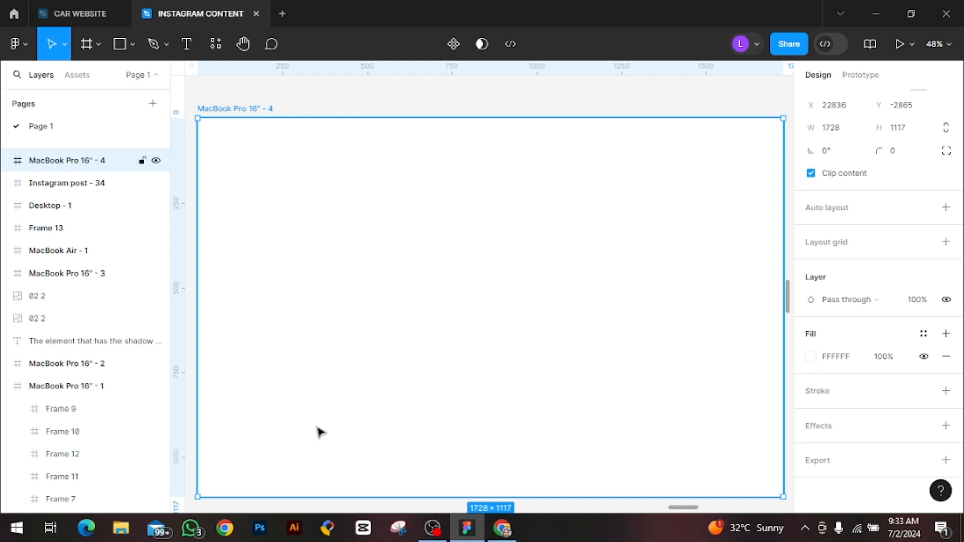
# Set the canvas zoom to 45% to fit the blank MacBook Pro 16" frame in view
pyautogui.hotkey('ctrl', '-')
pyautogui.hotkey('ctrl', '-')
pyautogui.hotkey('ctrl', '+')
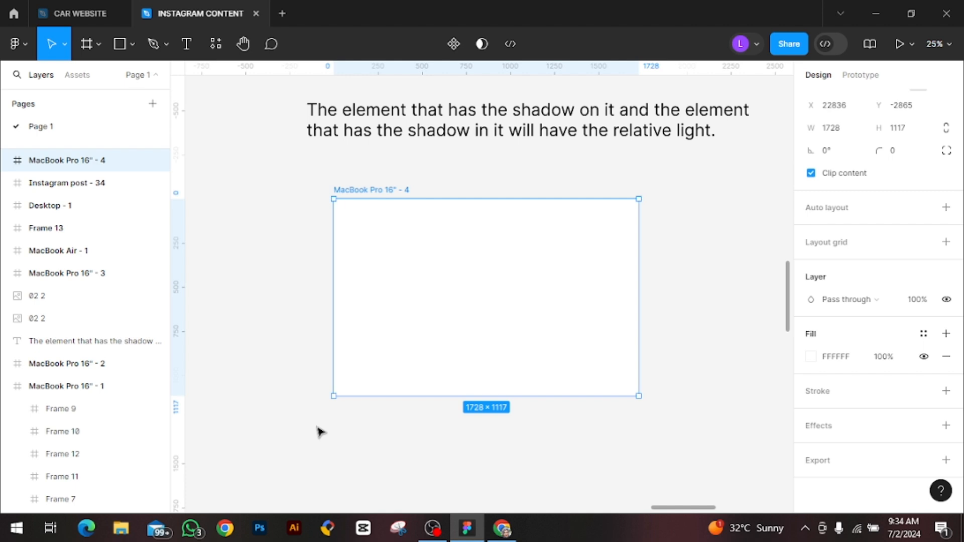
pyautogui.hotkey('shift', '2')
pyautogui.press('-')
pyautogui.click(946, 46)
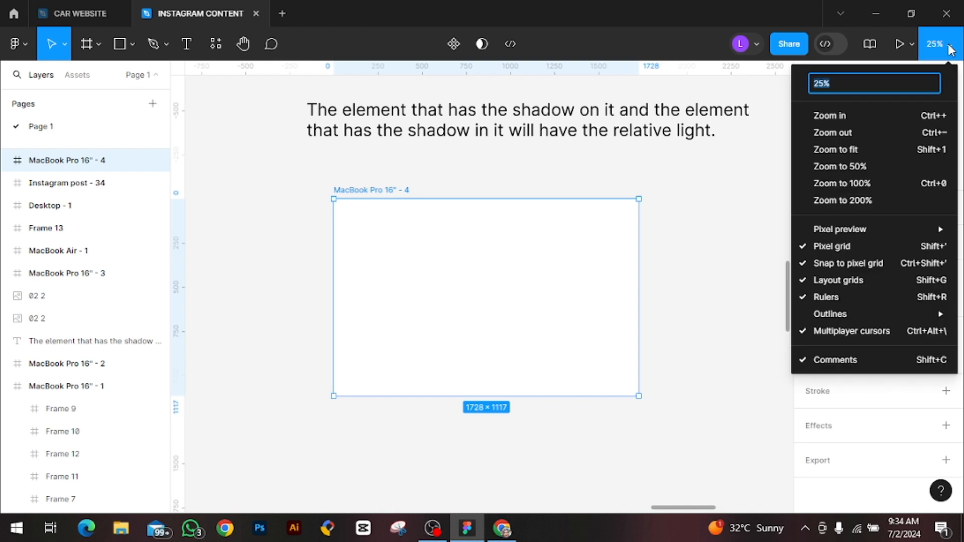
pyautogui.press('BackSpace')
pyautogui.write('30')
pyautogui.press('Return')
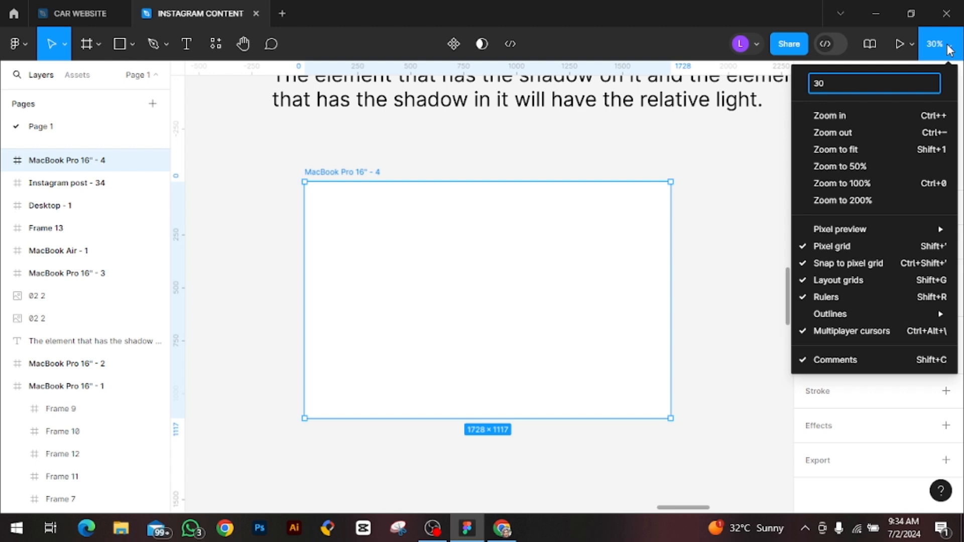
pyautogui.press('BackSpace')
pyautogui.press('BackSpace')
pyautogui.write('445')
pyautogui.press('BackSpace')
pyautogui.press('BackSpace')
pyautogui.press('BackSpace')
pyautogui.write('45')
pyautogui.press('Return')
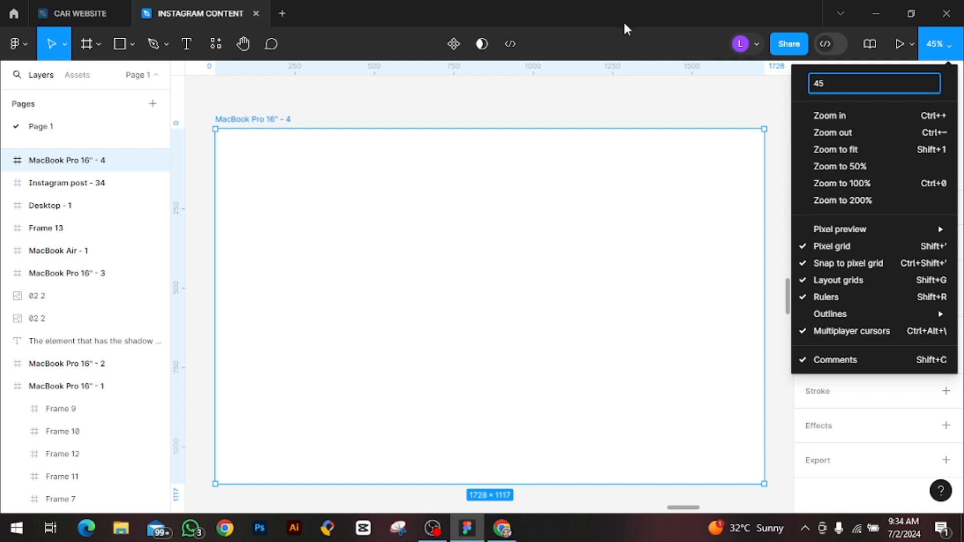
pyautogui.click(631, 106)
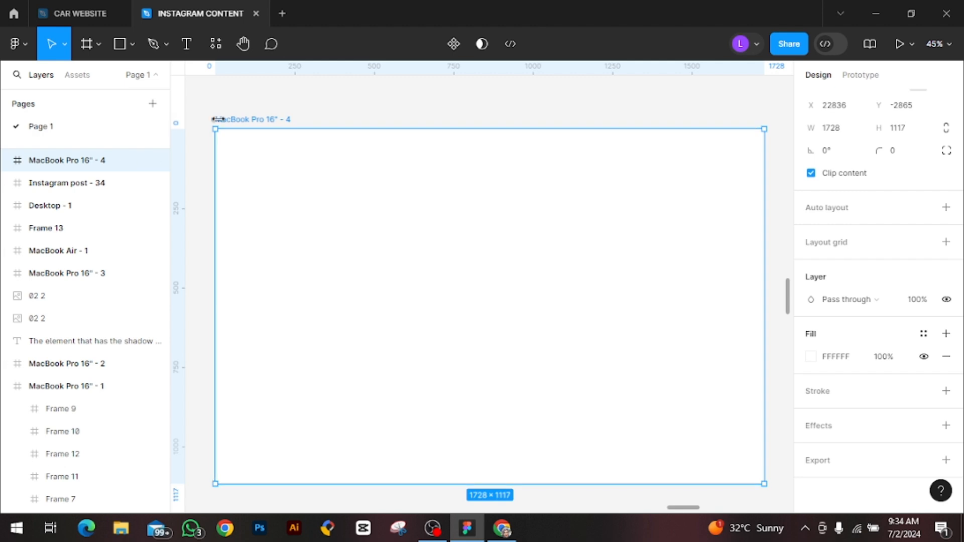
# Try a light grey, a cream page colour and the off-white FDFDFD as the MacBook Pro frame's fill
pyautogui.scroll(2, 901, 197)
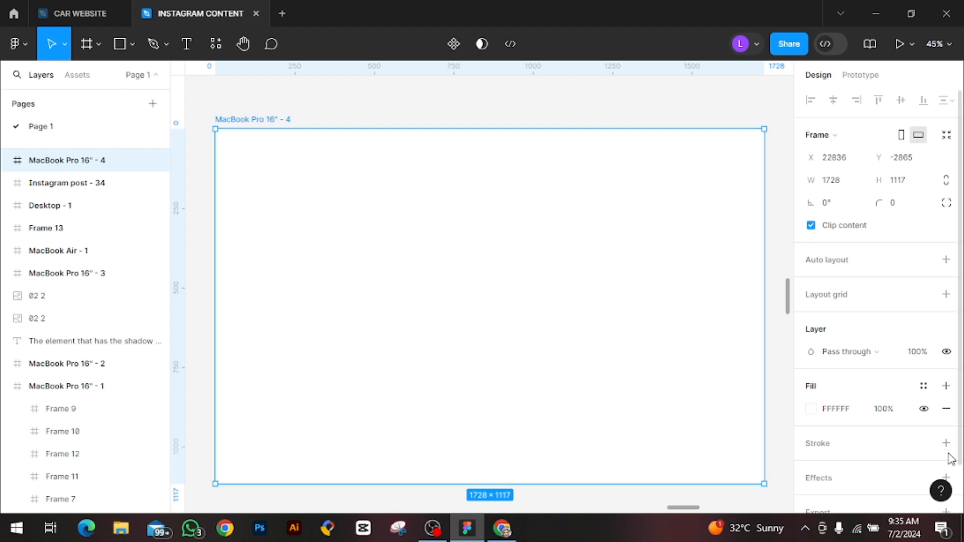
pyautogui.click(813, 410)
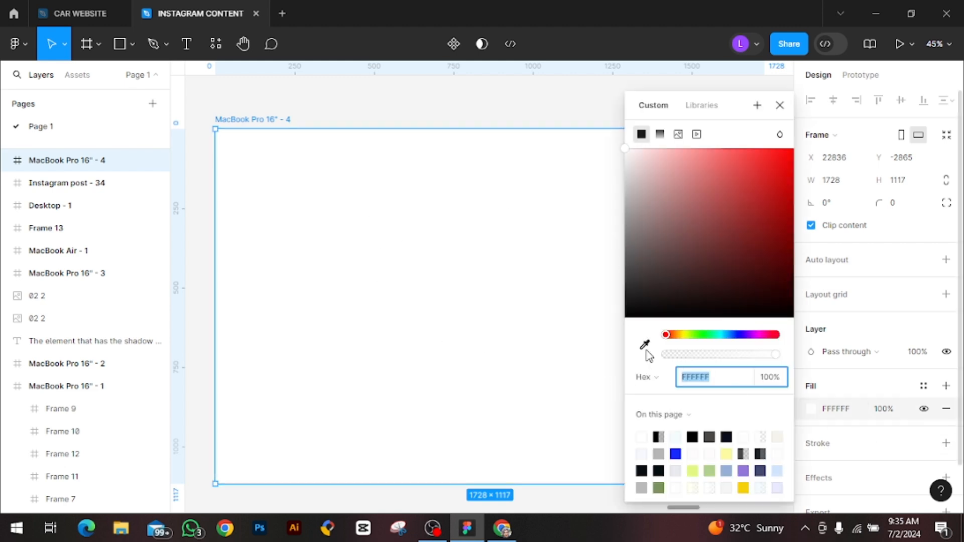
pyautogui.click(624, 157)
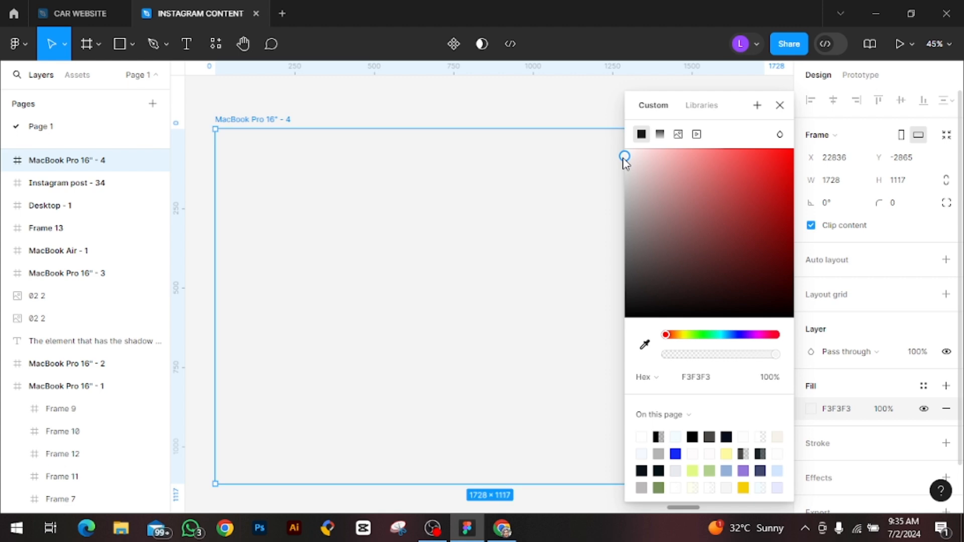
pyautogui.moveTo(624, 158); pyautogui.dragTo(624, 154)
pyautogui.click(777, 437)
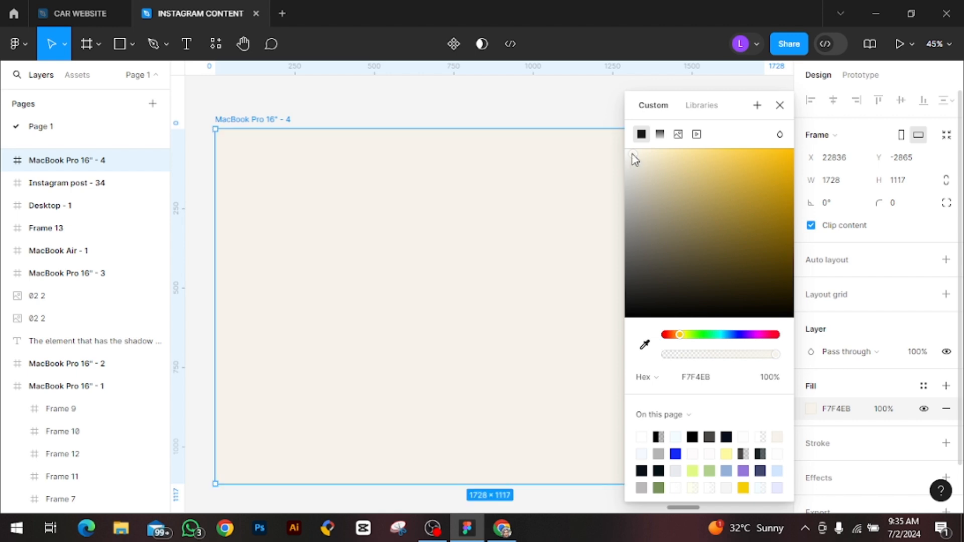
pyautogui.moveTo(634, 155); pyautogui.dragTo(615, 160)
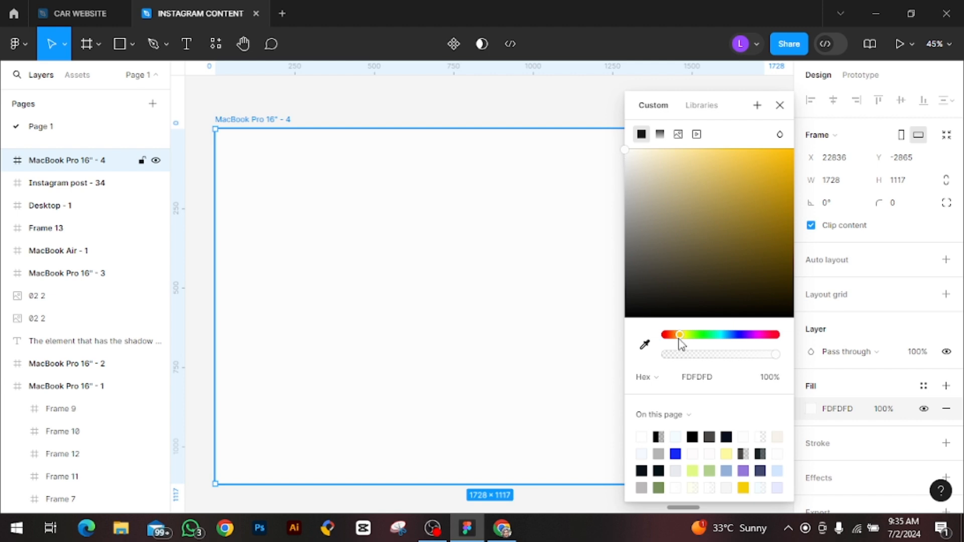
# Try the page colours F7F4EB, B4B4B4 and F4F9FF as the MacBook Pro frame's fill and check the available colour styles
pyautogui.click(706, 377)
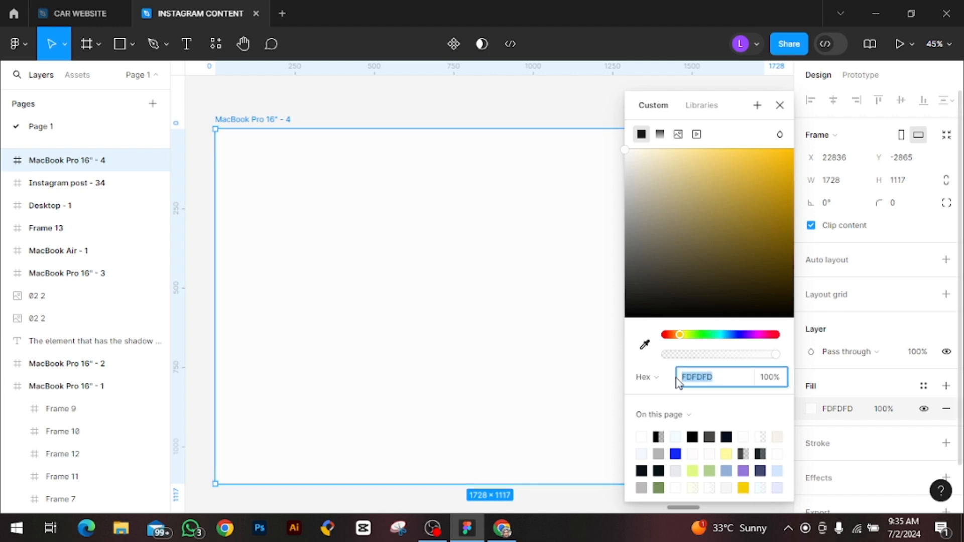
pyautogui.click(623, 152)
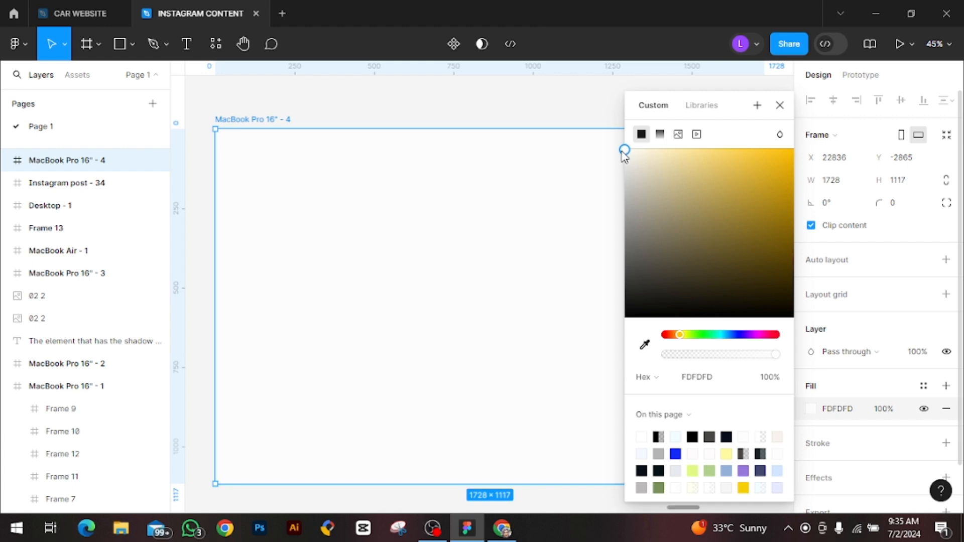
pyautogui.moveTo(625, 154); pyautogui.dragTo(621, 154)
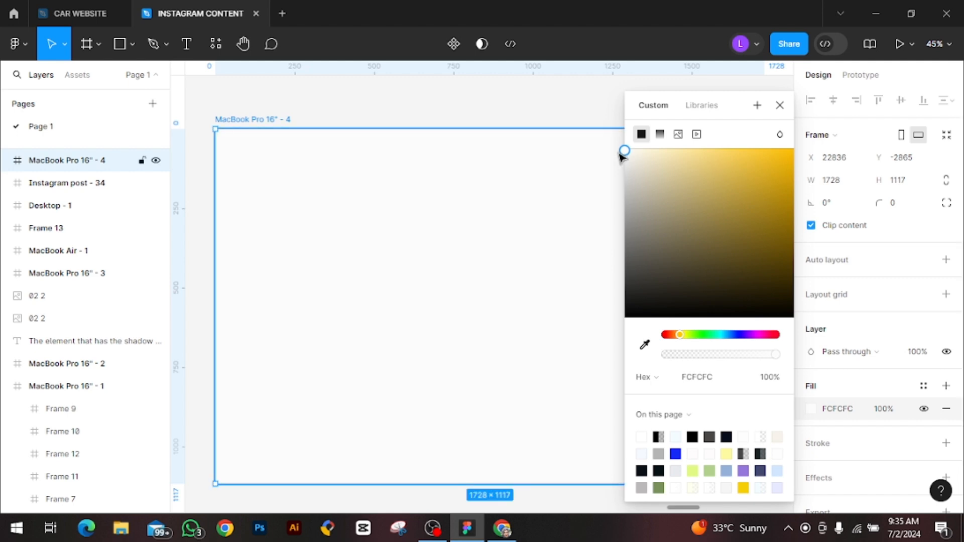
pyautogui.click(778, 437)
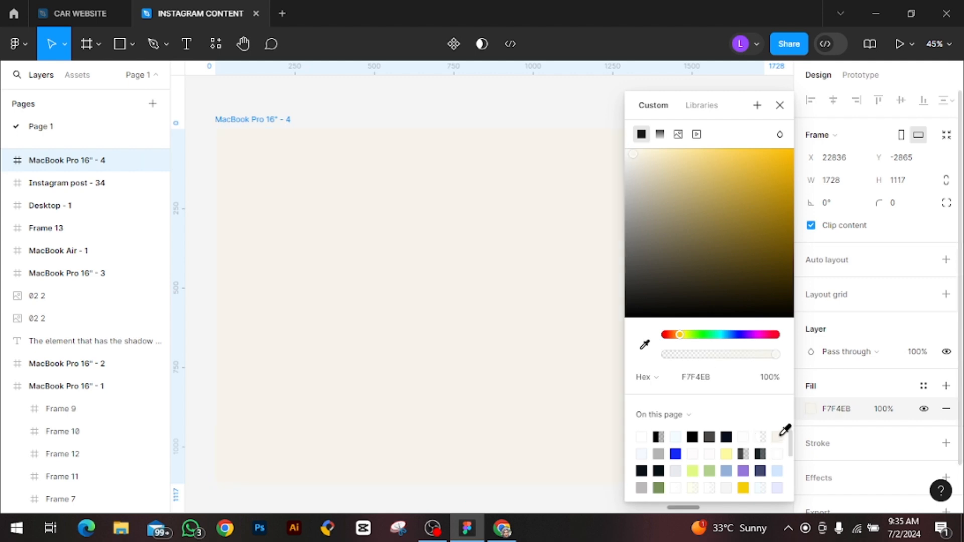
pyautogui.click(658, 453)
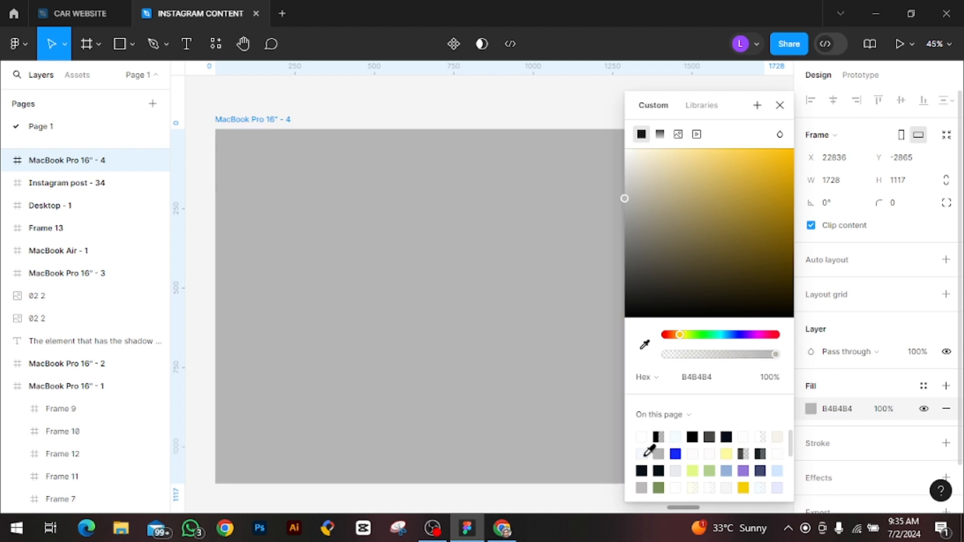
pyautogui.click(642, 453)
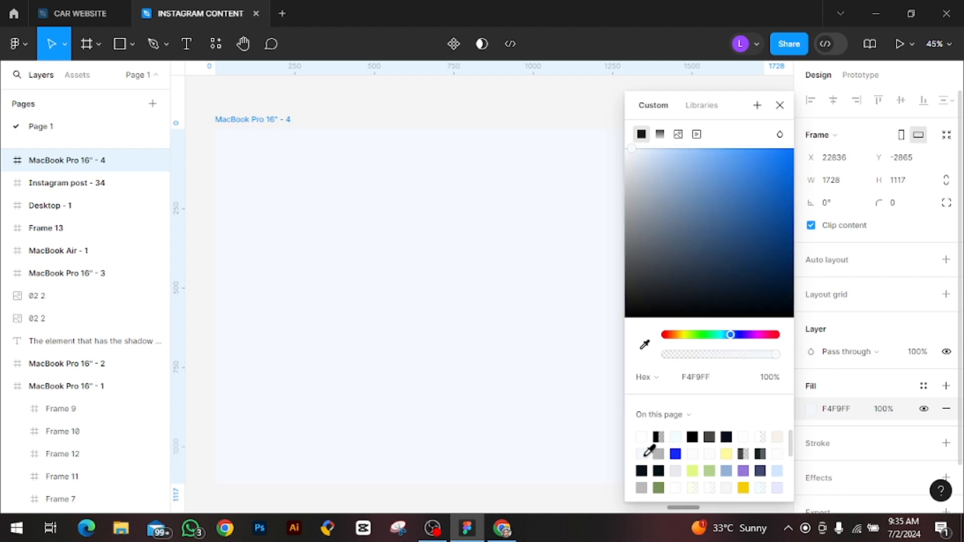
pyautogui.click(780, 106)
pyautogui.click(924, 387)
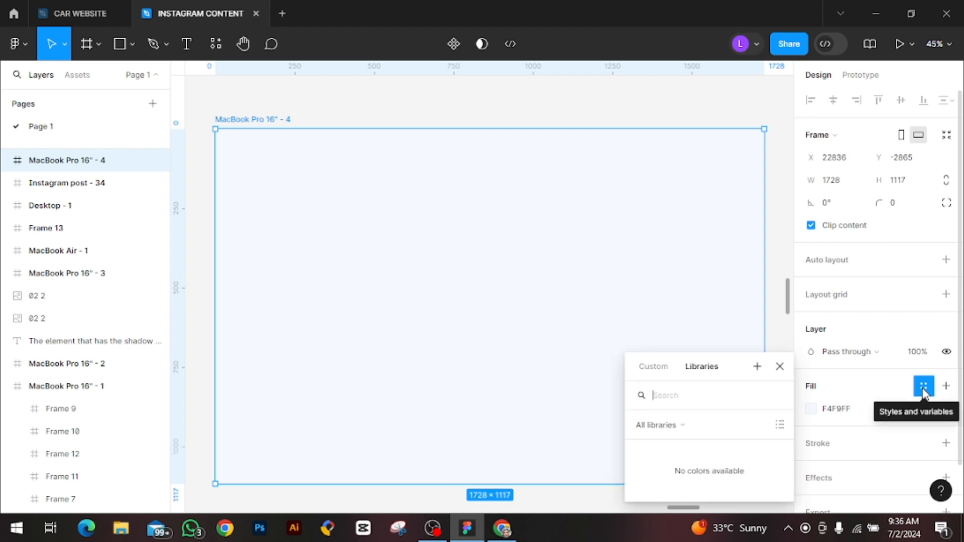
pyautogui.click(780, 367)
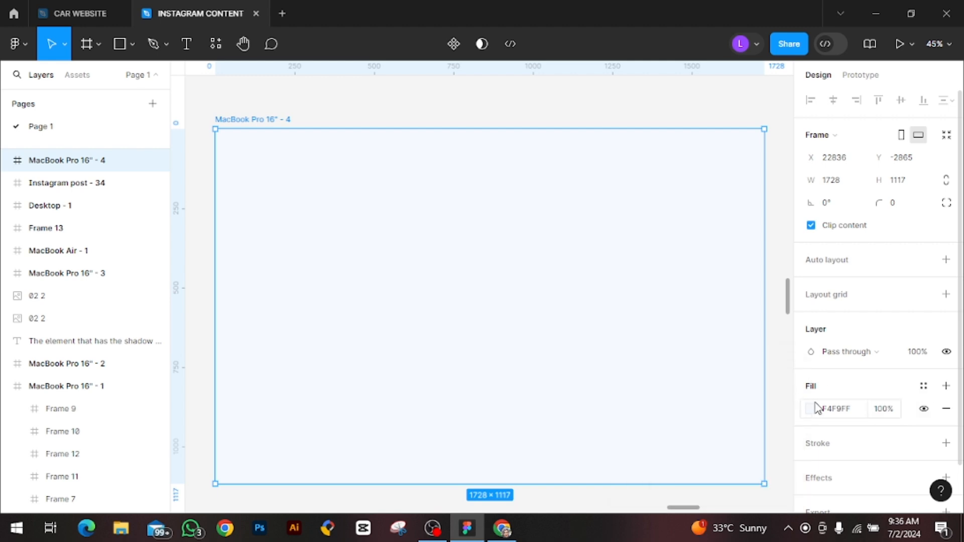
# Set the MacBook Pro frame's fill to the light grey EEEEEE
pyautogui.click(810, 408)
pyautogui.click(625, 150)
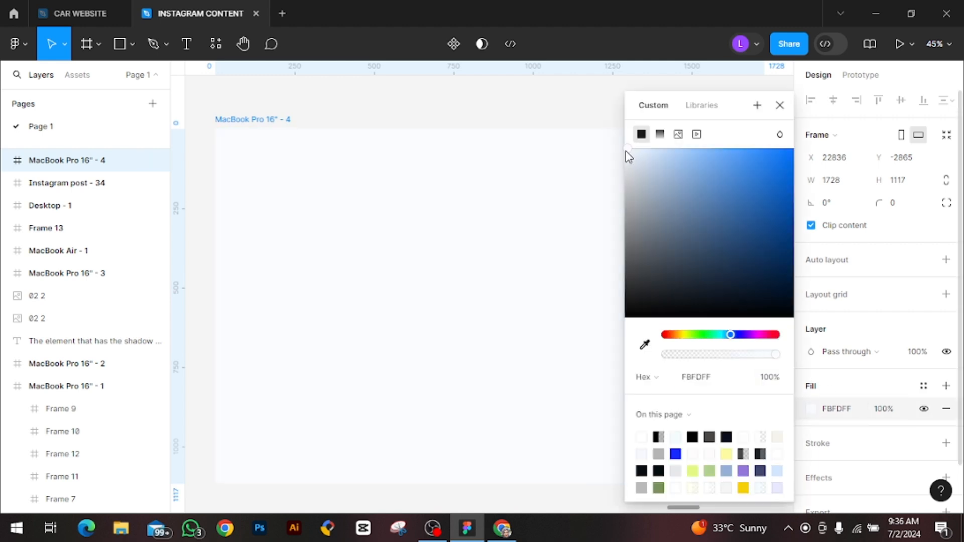
pyautogui.moveTo(628, 158); pyautogui.dragTo(621, 170)
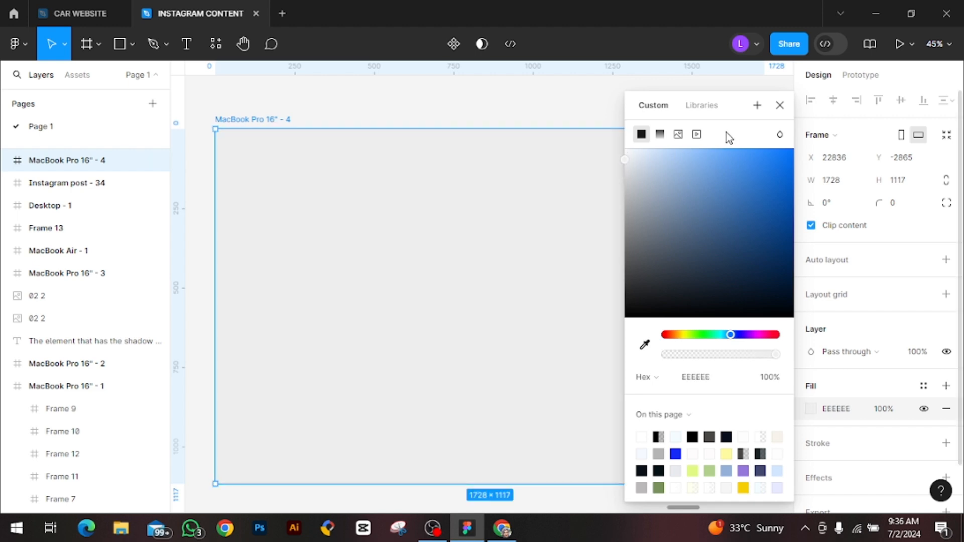
pyautogui.click(780, 104)
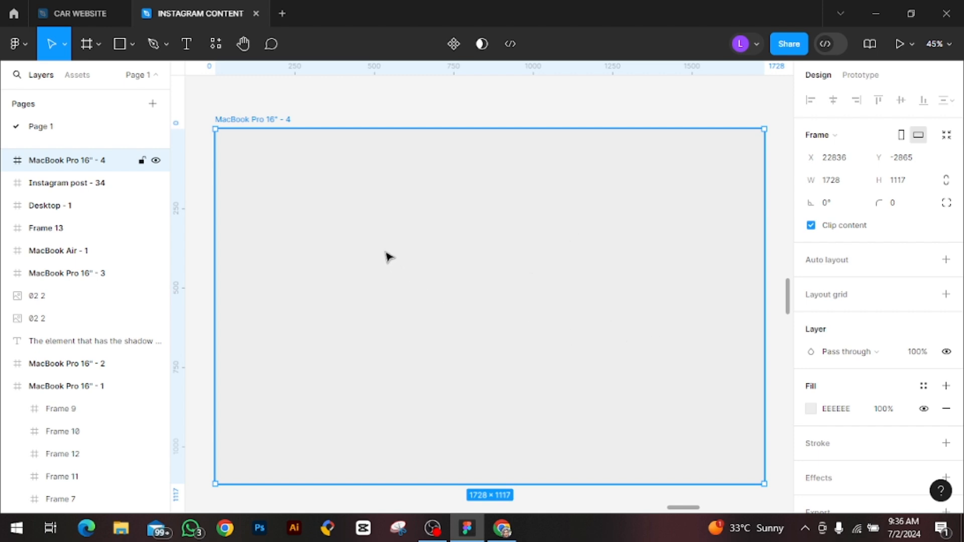
# Draw a nested frame of about 428 × 431 near the MacBook Pro frame's upper-left corner and fill it with white FFFFFF
pyautogui.click(86, 44)
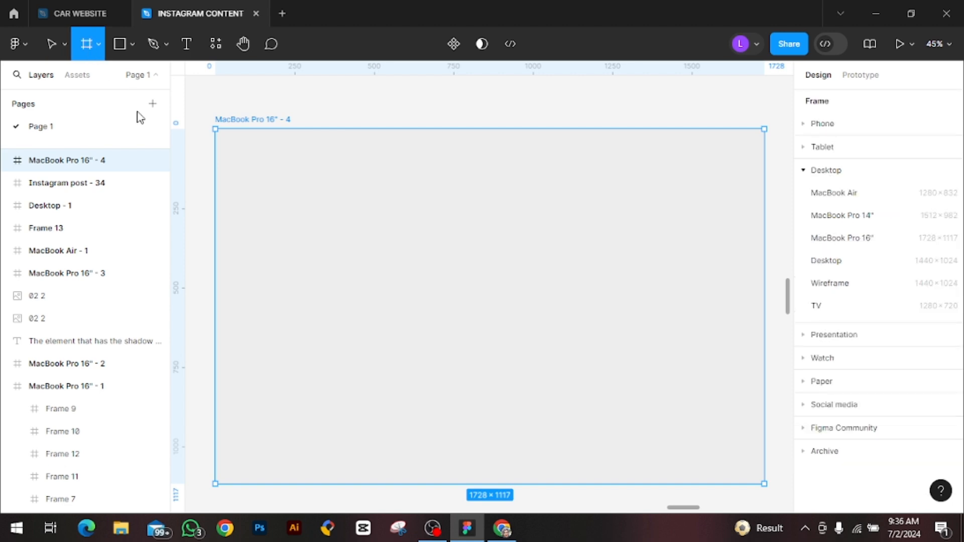
pyautogui.moveTo(241, 158); pyautogui.dragTo(376, 295)
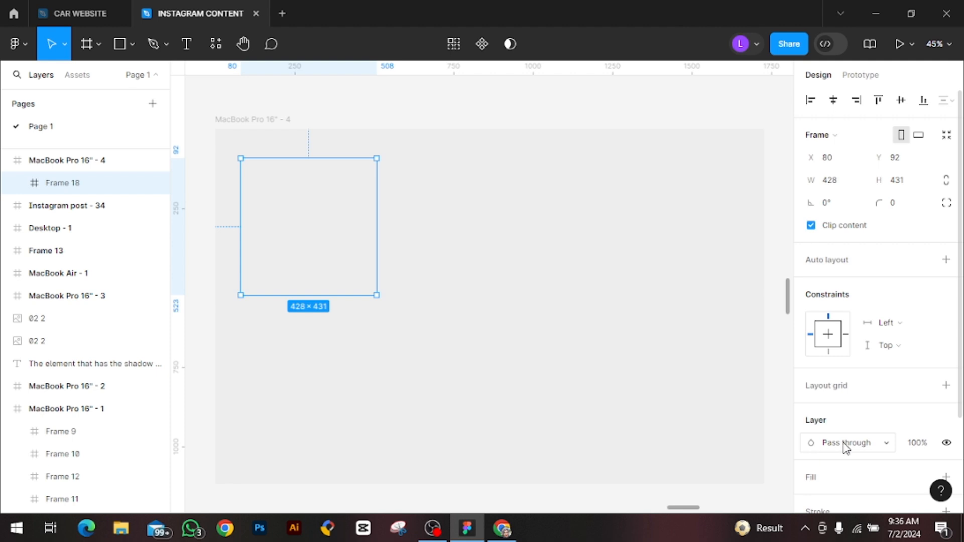
pyautogui.scroll(-2, 841, 455)
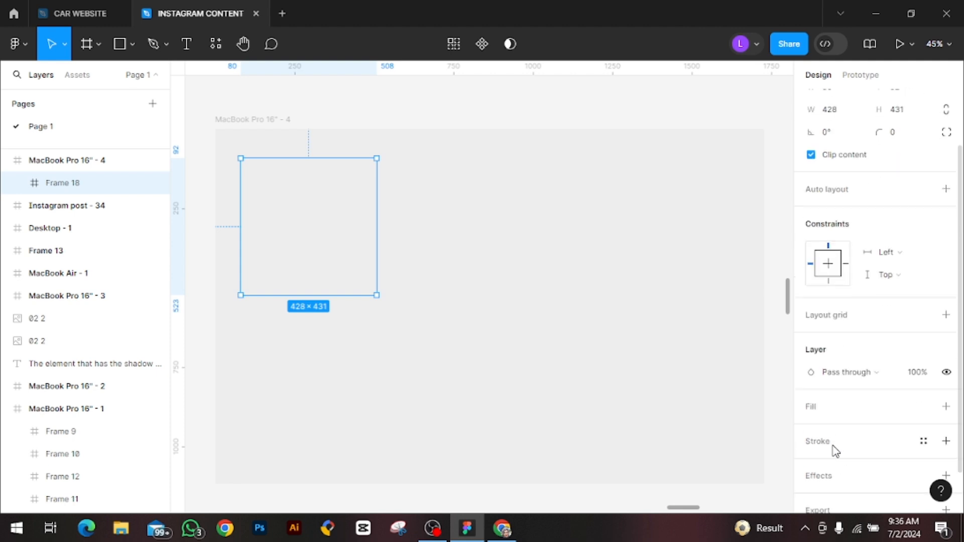
pyautogui.click(811, 408)
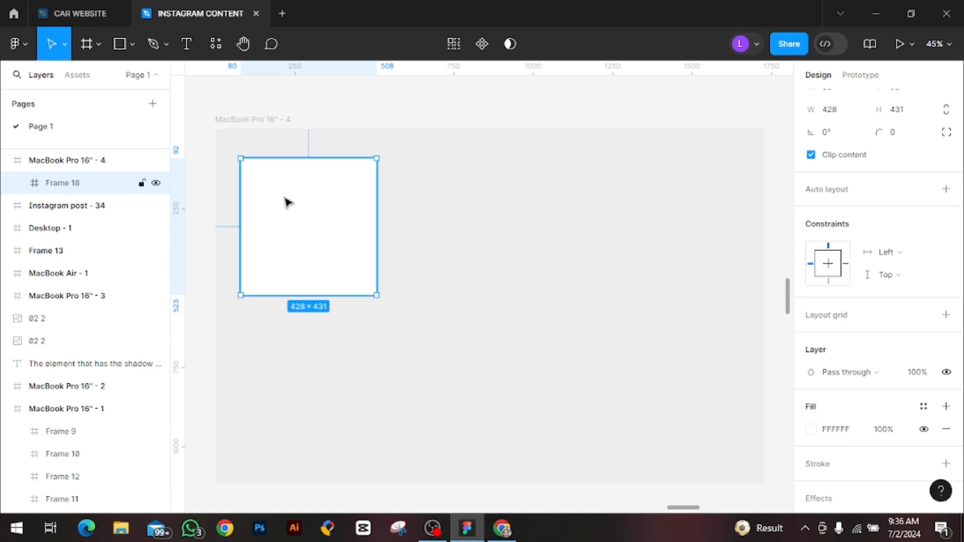
# Add a drop shadow effect to the white square frame
pyautogui.hotkey('ctrl', '+')
pyautogui.hotkey('ctrl', '+')
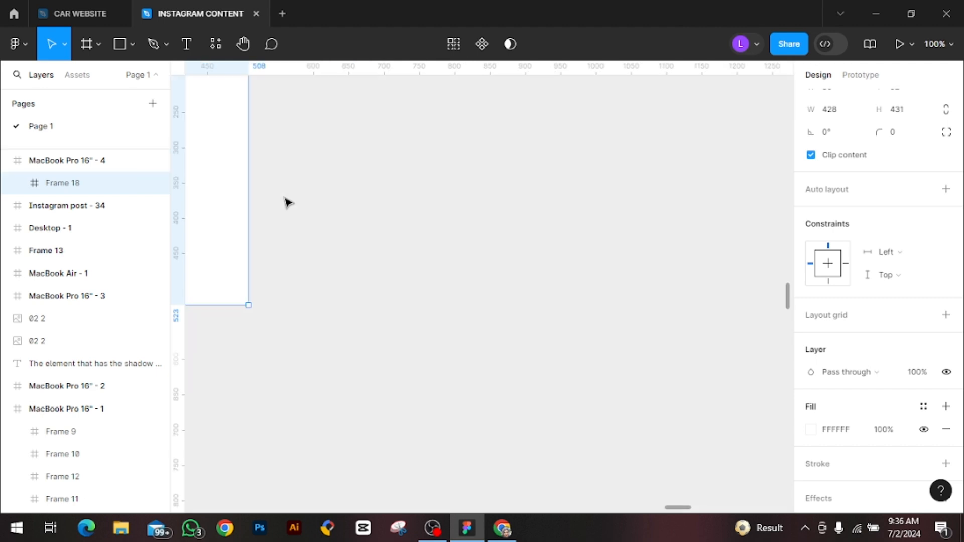
pyautogui.moveTo(692, 512)
pyautogui.mouseDown()
pyautogui.moveTo(672, 511)
pyautogui.moveTo(681, 505)
pyautogui.mouseUp()
pyautogui.scroll(2, 528, 406)
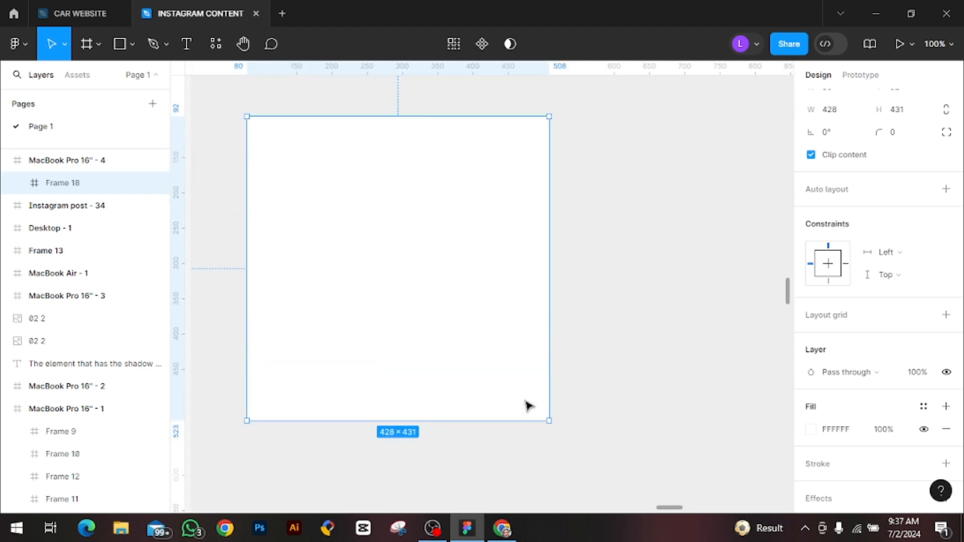
pyautogui.scroll(-2, 884, 422)
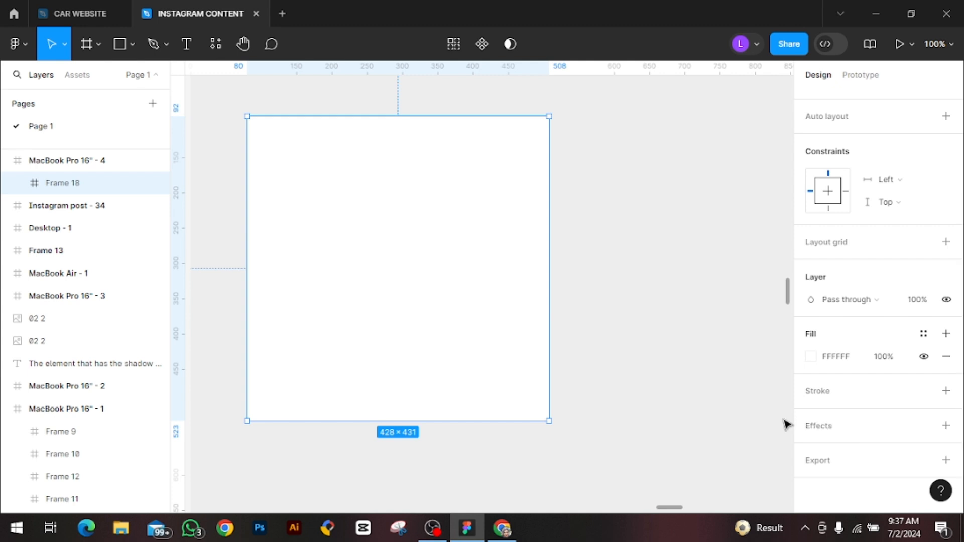
pyautogui.click(947, 427)
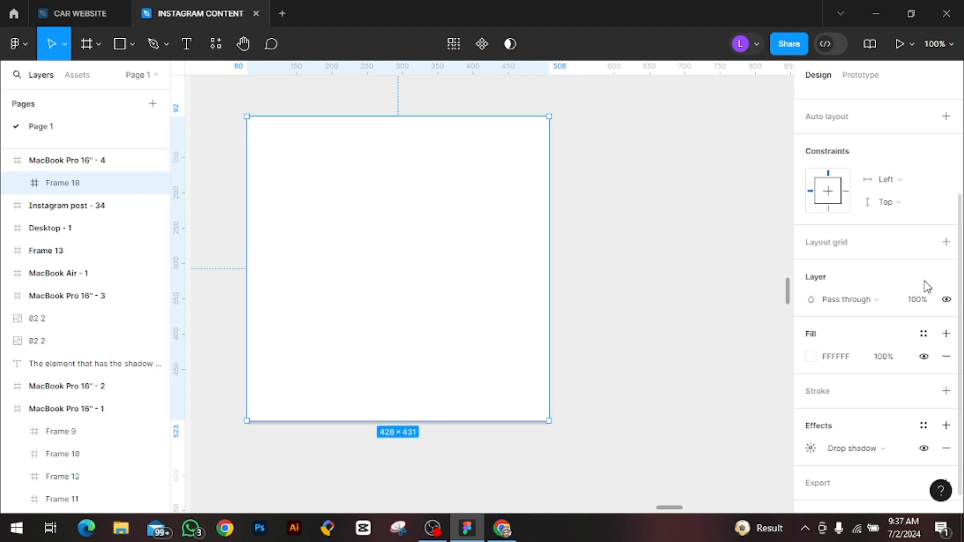
# Set the white square frame's corner radius to 10
pyautogui.scroll(4, 904, 241)
pyautogui.click(908, 208)
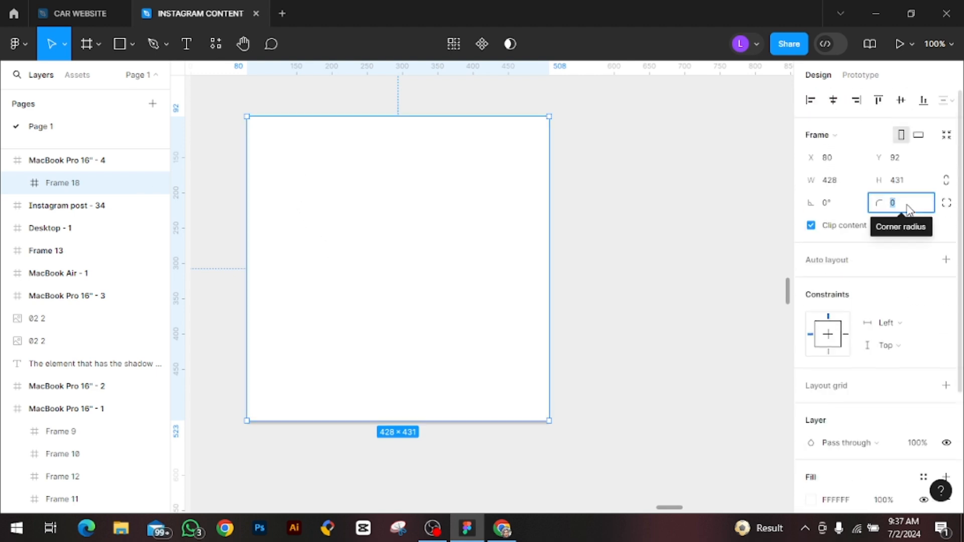
pyautogui.press('BackSpace')
pyautogui.write('10')
pyautogui.press('Return')
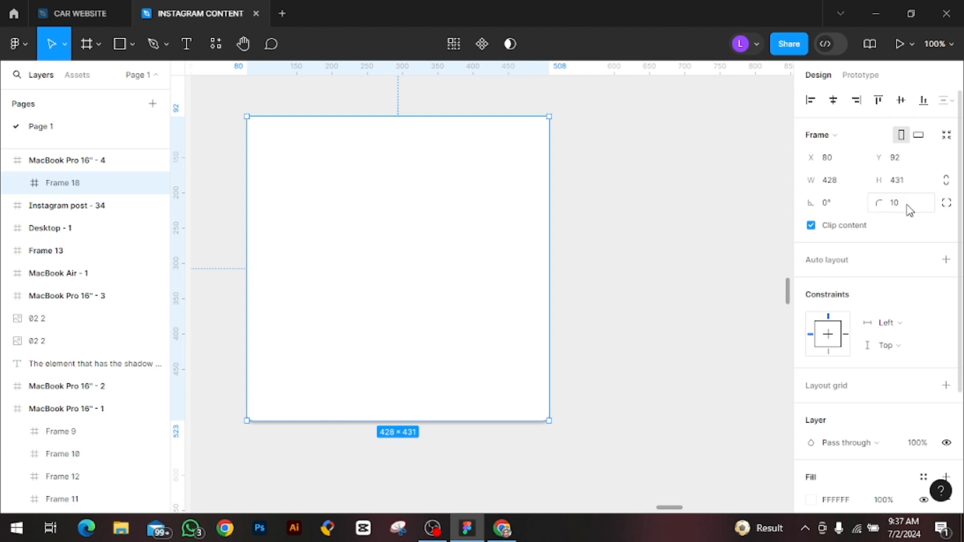
# Increase the white square frame's corner radius to 30
pyautogui.click(909, 209)
pyautogui.press('BackSpace')
pyautogui.write('30')
pyautogui.press('Return')
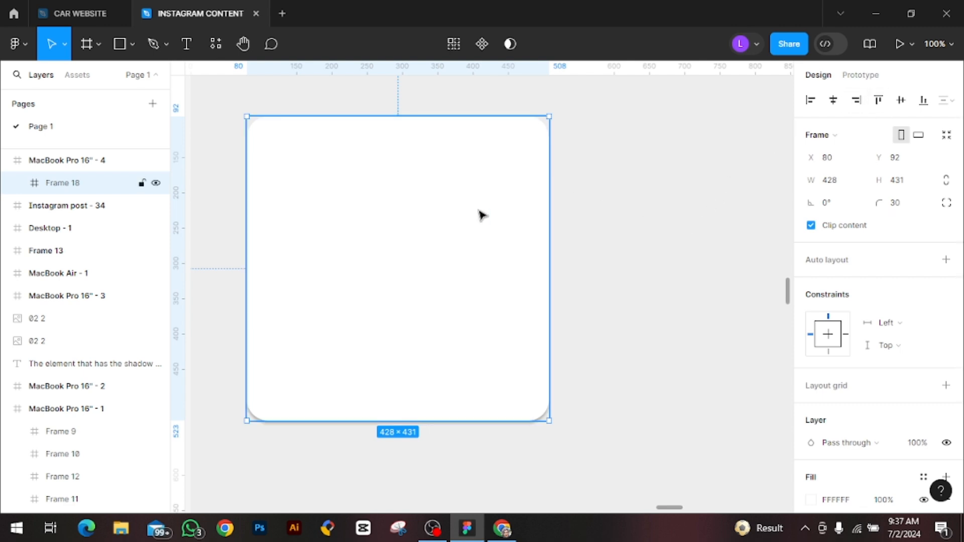
# Duplicate the rounded white square and place the copy beside the original at X 558, Y 92
pyautogui.hotkey('ctrl', '-')
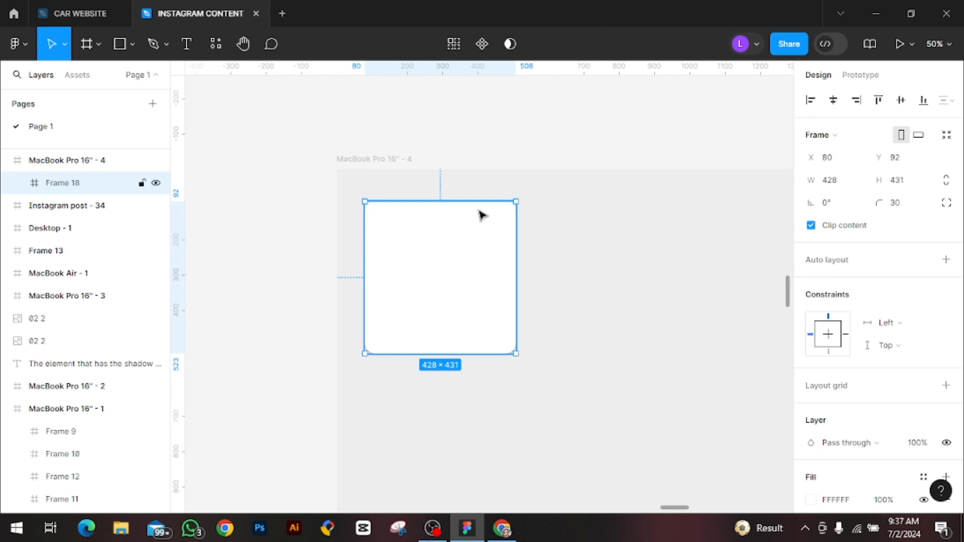
pyautogui.hotkey('ctrl', 'd')
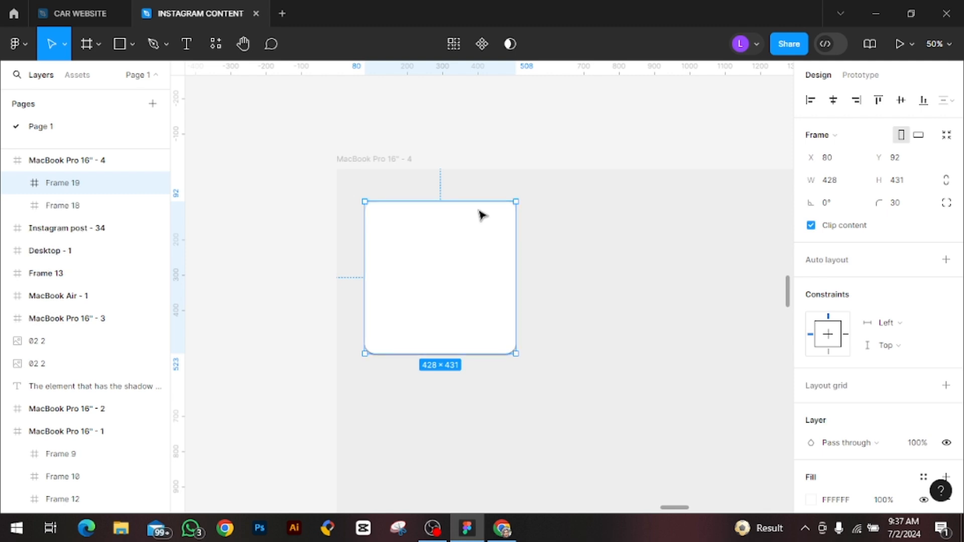
pyautogui.moveTo(465, 276); pyautogui.dragTo(631, 277)
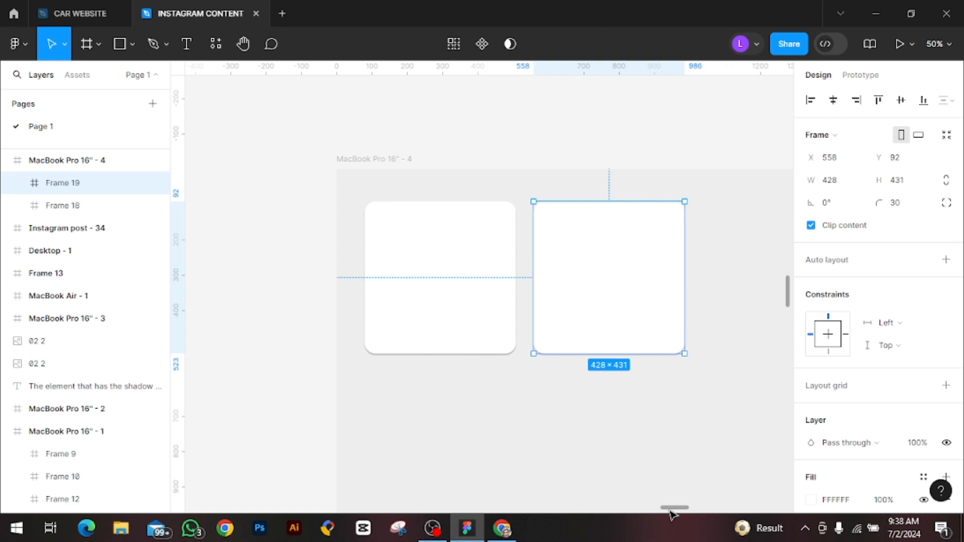
pyautogui.moveTo(672, 508); pyautogui.dragTo(678, 510)
pyautogui.scroll(-3, 870, 473)
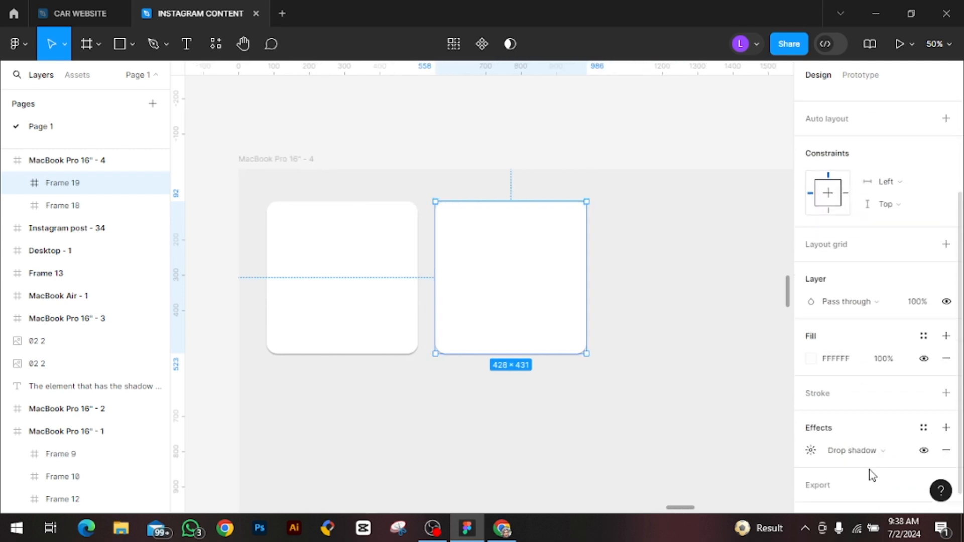
# Set the drop shadow blur of the duplicated white card to 20
pyautogui.scroll(-1, 826, 449)
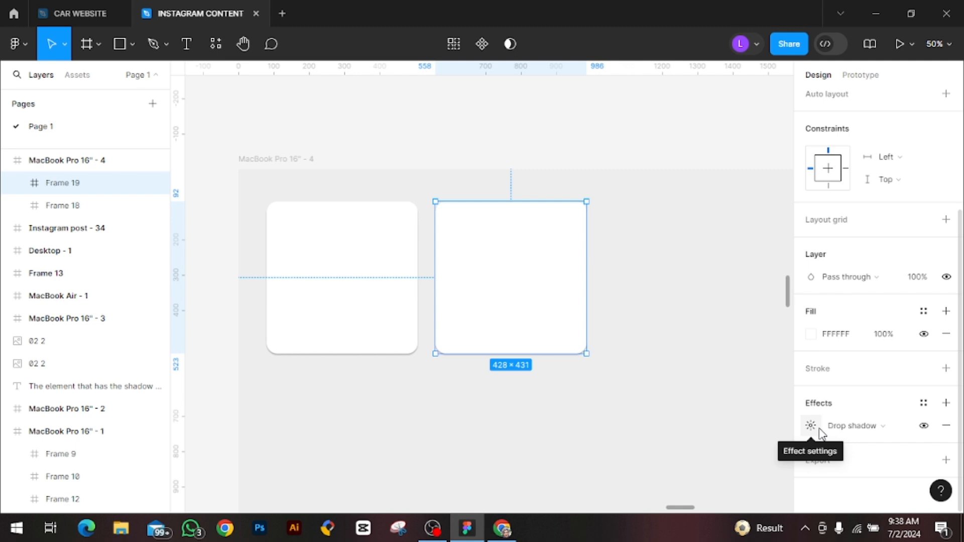
pyautogui.click(812, 430)
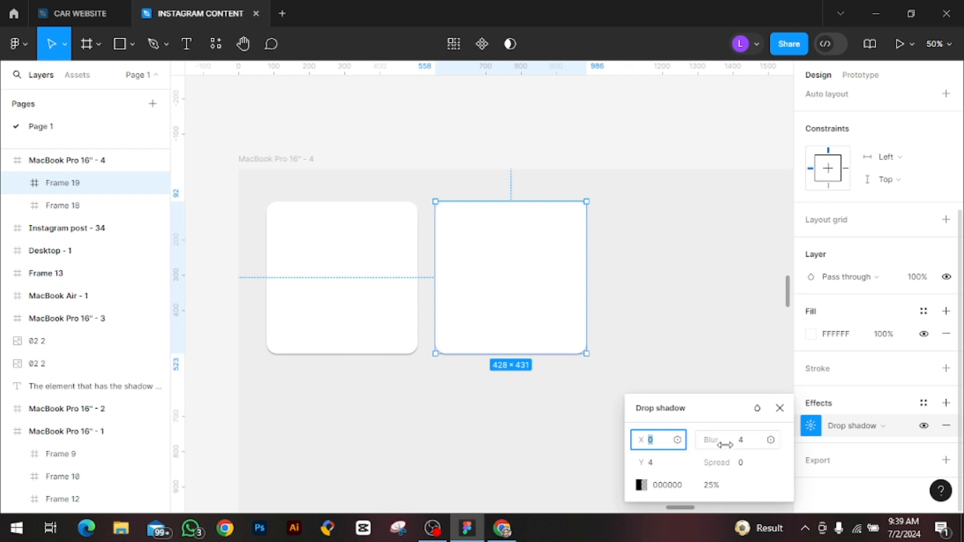
pyautogui.click(747, 444)
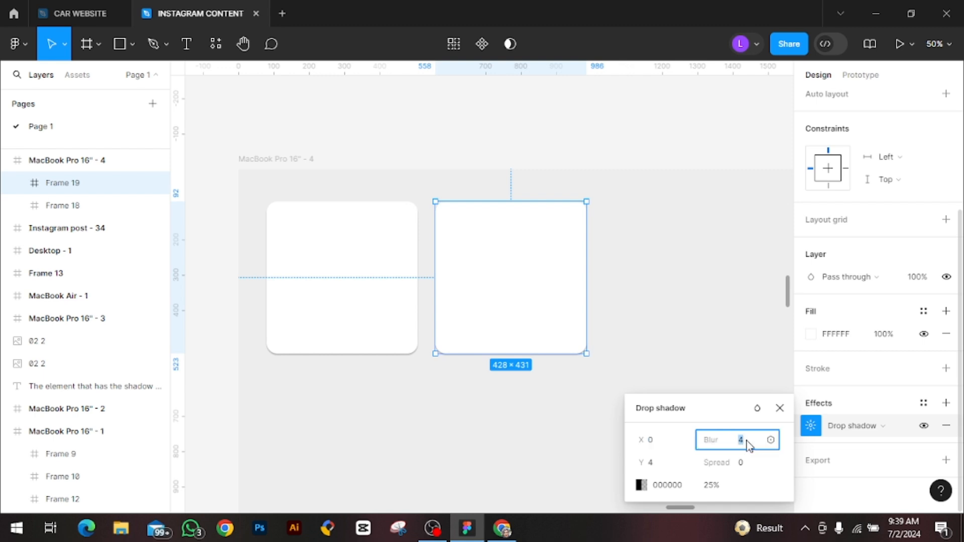
pyautogui.press('BackSpace')
pyautogui.write('20')
pyautogui.press('Return')
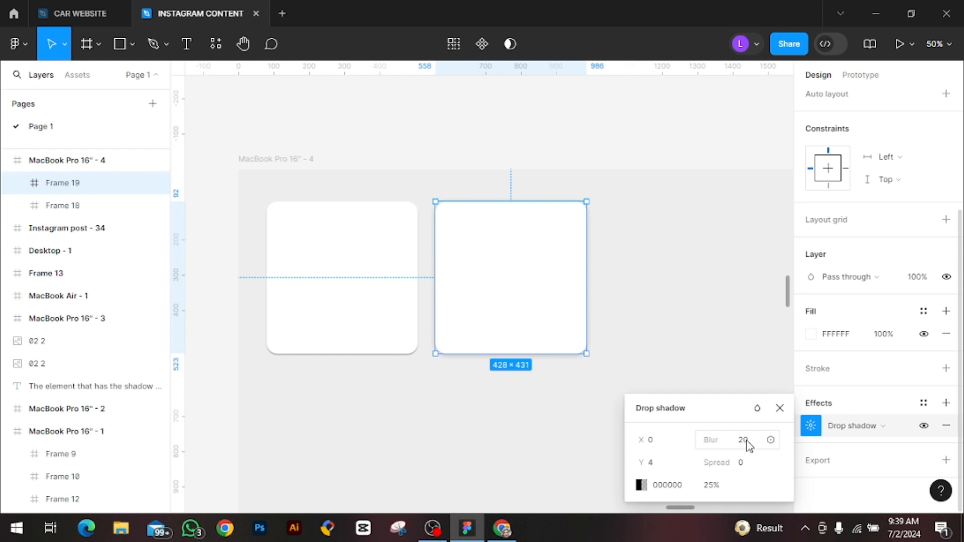
# Change the duplicated card's drop shadow color to the dark grey 0F0F0F
pyautogui.click(641, 485)
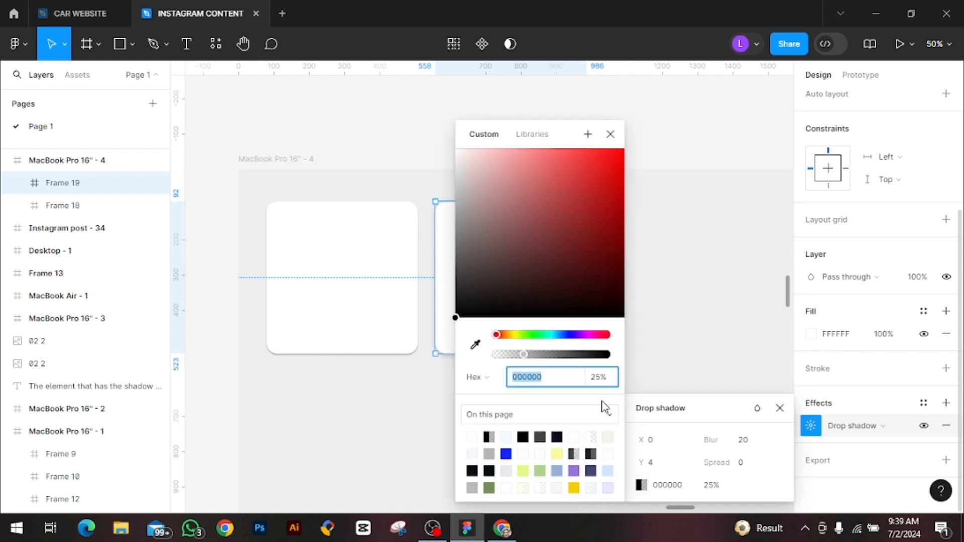
pyautogui.moveTo(455, 319); pyautogui.dragTo(455, 308)
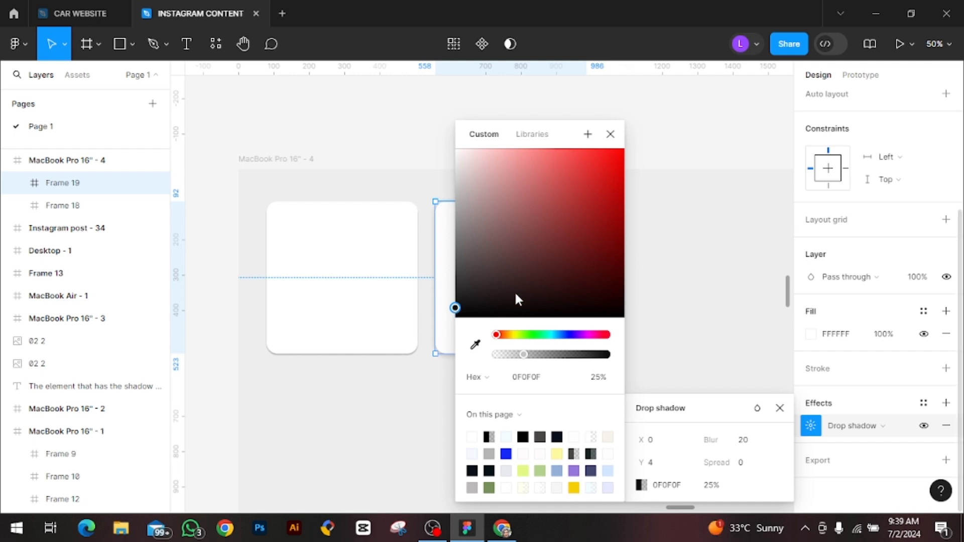
pyautogui.moveTo(492, 139); pyautogui.dragTo(566, 130)
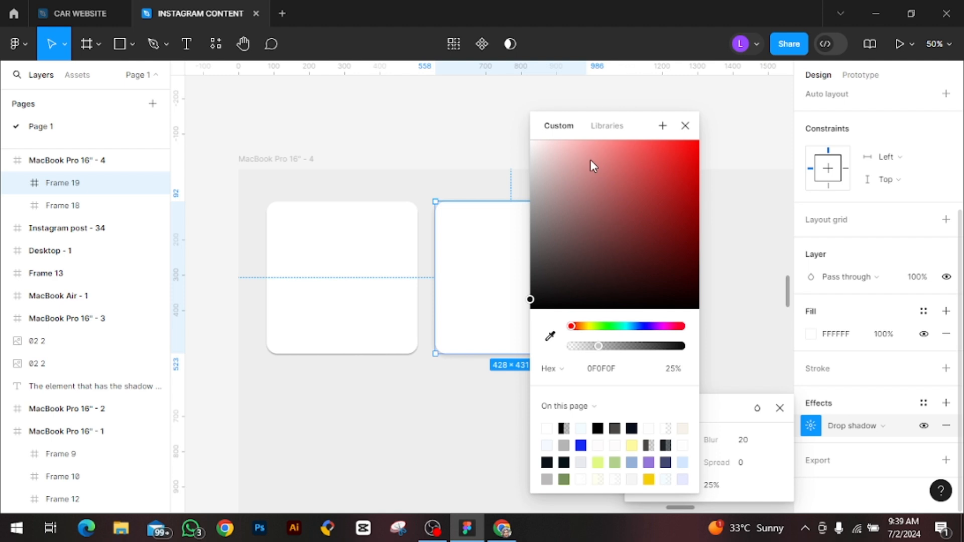
pyautogui.click(685, 128)
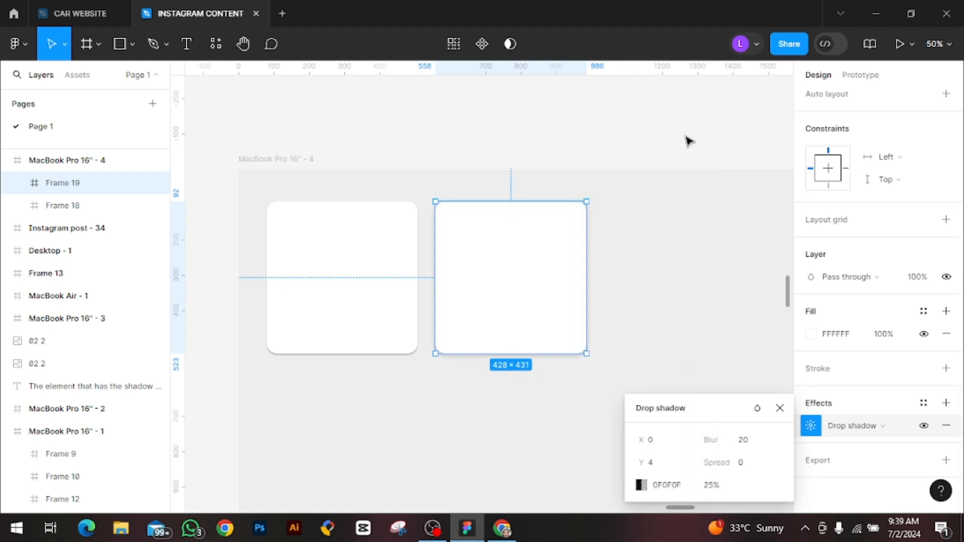
# Lower the duplicated card's drop shadow opacity to 5% and close the shadow settings
pyautogui.click(718, 487)
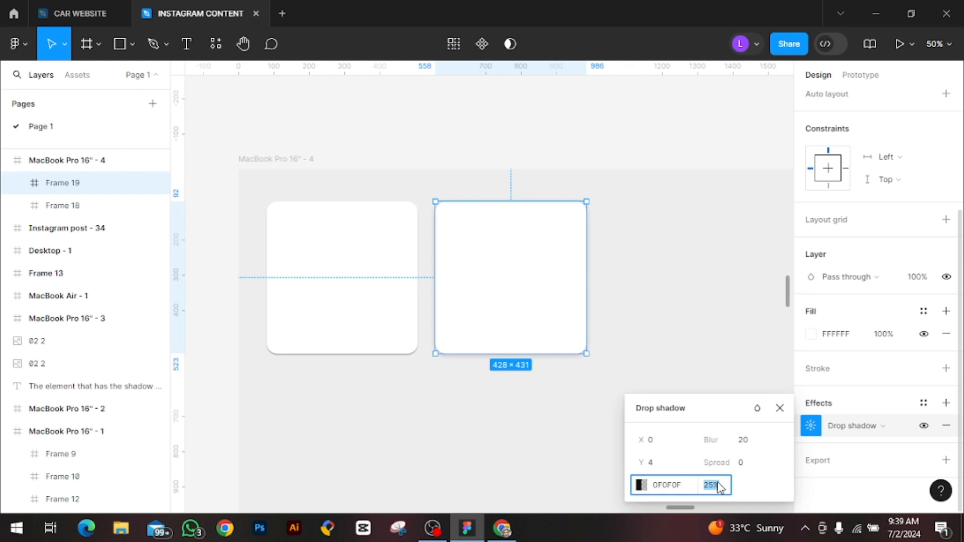
pyautogui.press('BackSpace')
pyautogui.write('5')
pyautogui.press('Return')
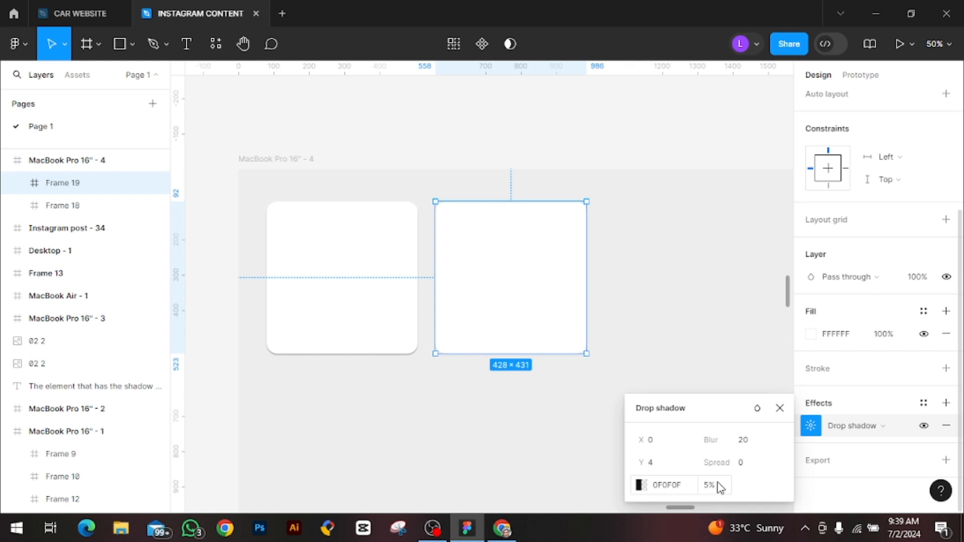
pyautogui.click(779, 408)
# Inspect the duplicated card's soft shadow up close against the original card's shadow
pyautogui.click(618, 410)
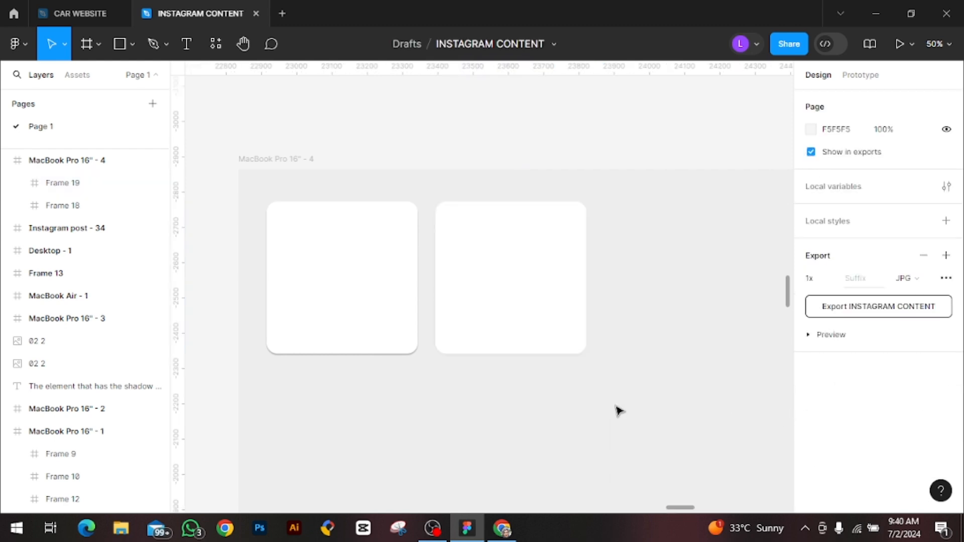
pyautogui.click(521, 324)
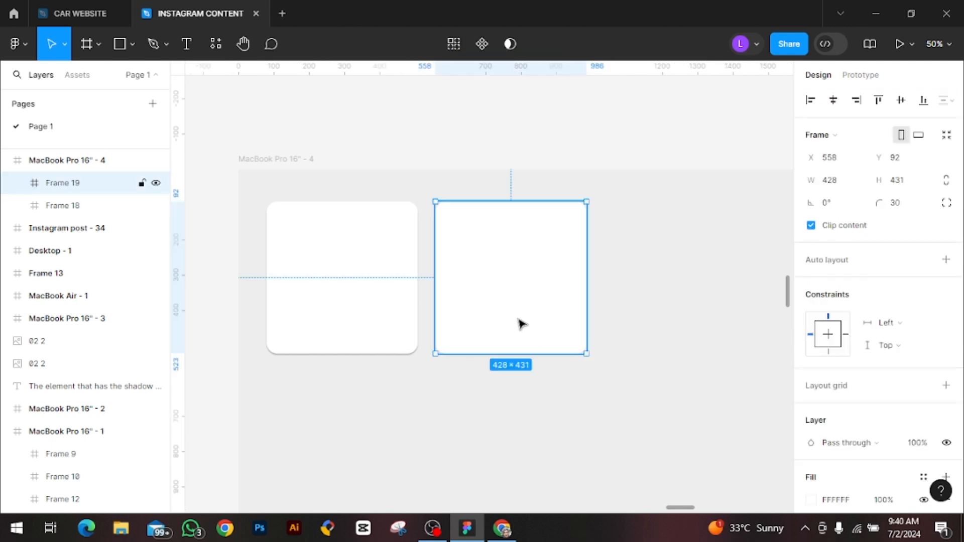
pyautogui.click(509, 394)
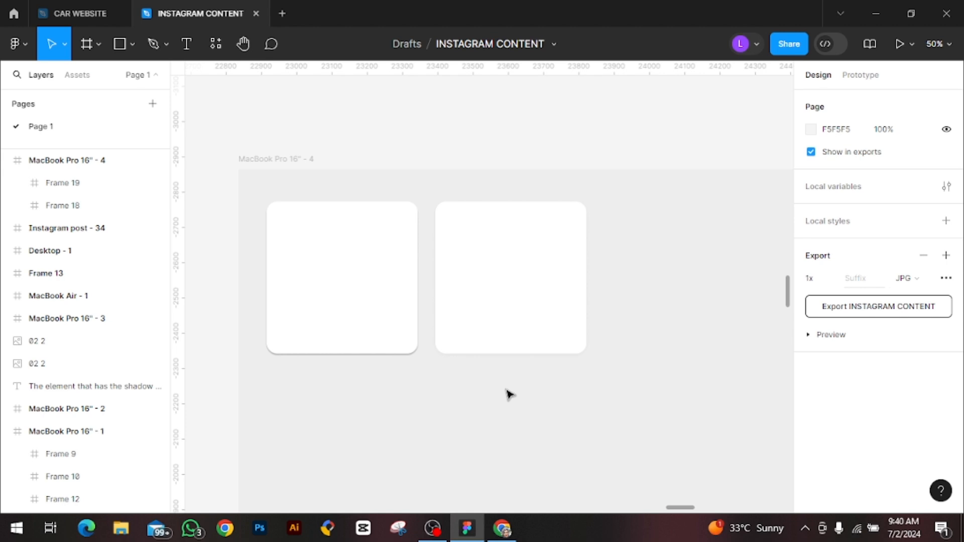
pyautogui.hotkey('shift', '0')
pyautogui.hotkey('ctrl', '+')
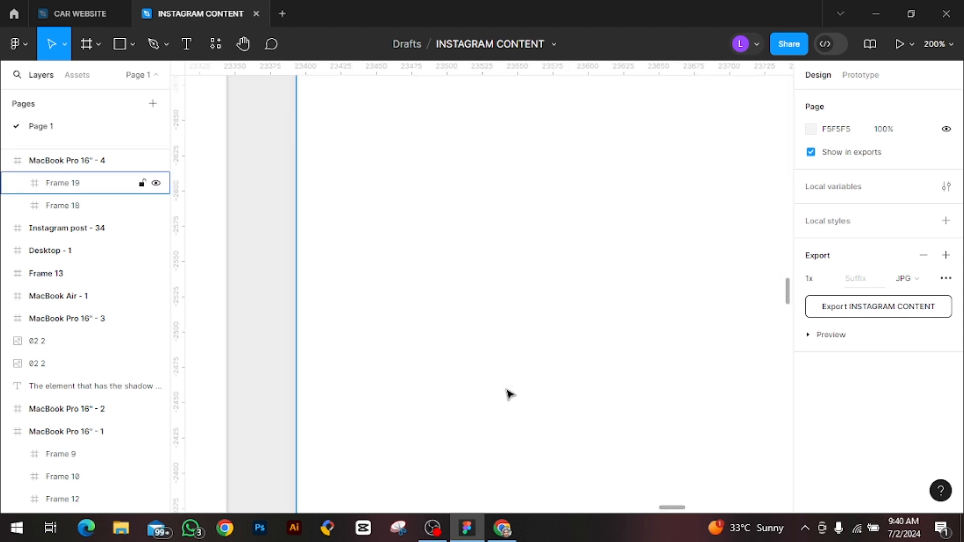
pyautogui.hotkey('ctrl', '-')
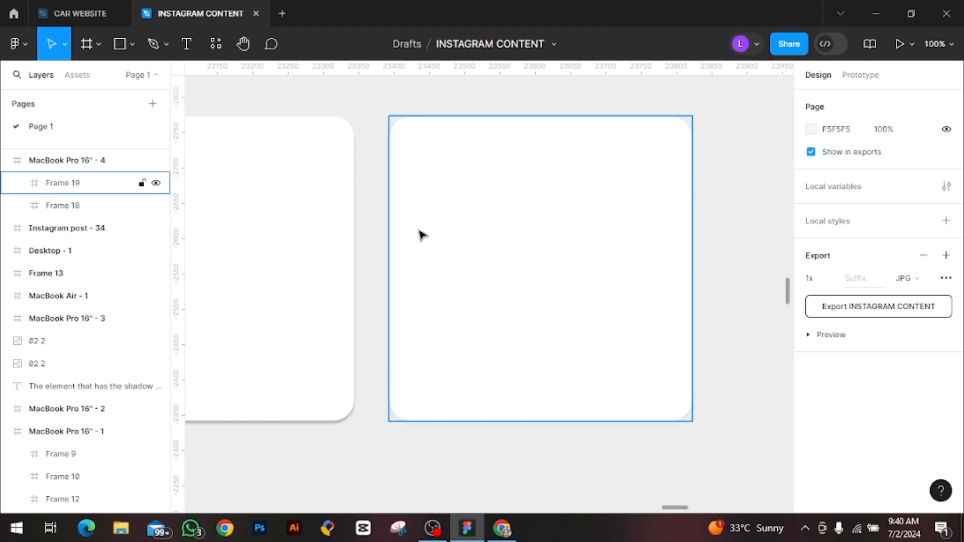
pyautogui.press('-')
# Set the duplicated card's drop shadow opacity to 6%
pyautogui.click(475, 280)
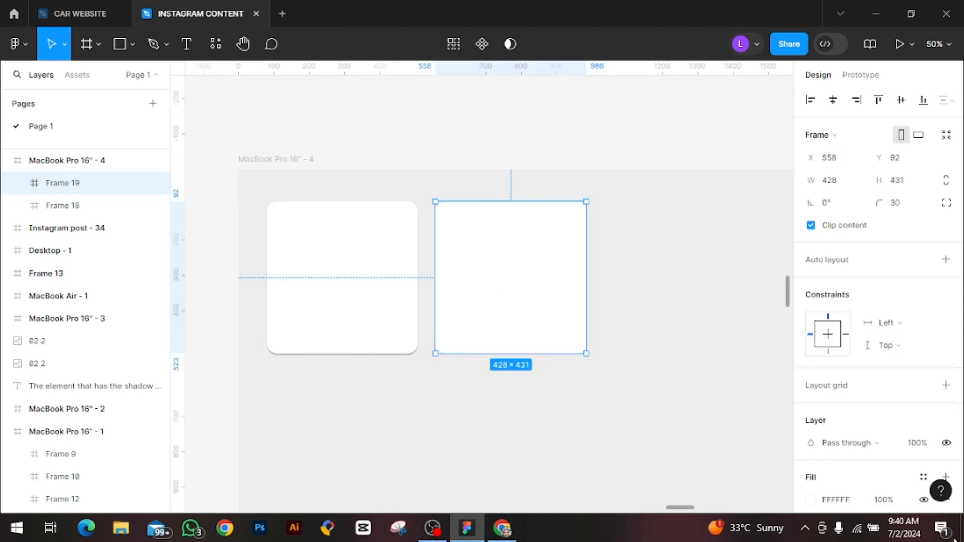
pyautogui.scroll(-3, 852, 437)
pyautogui.scroll(-1, 852, 436)
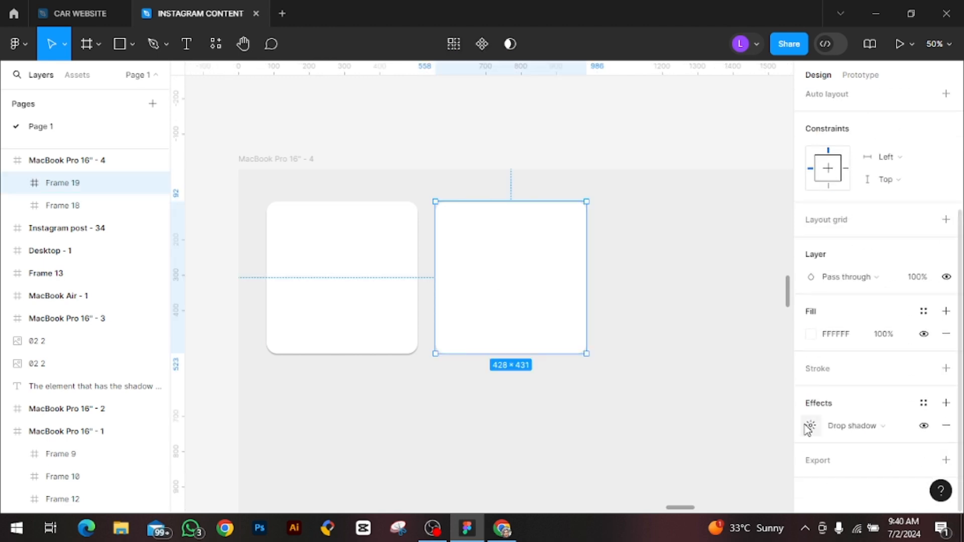
pyautogui.click(810, 425)
pyautogui.click(715, 487)
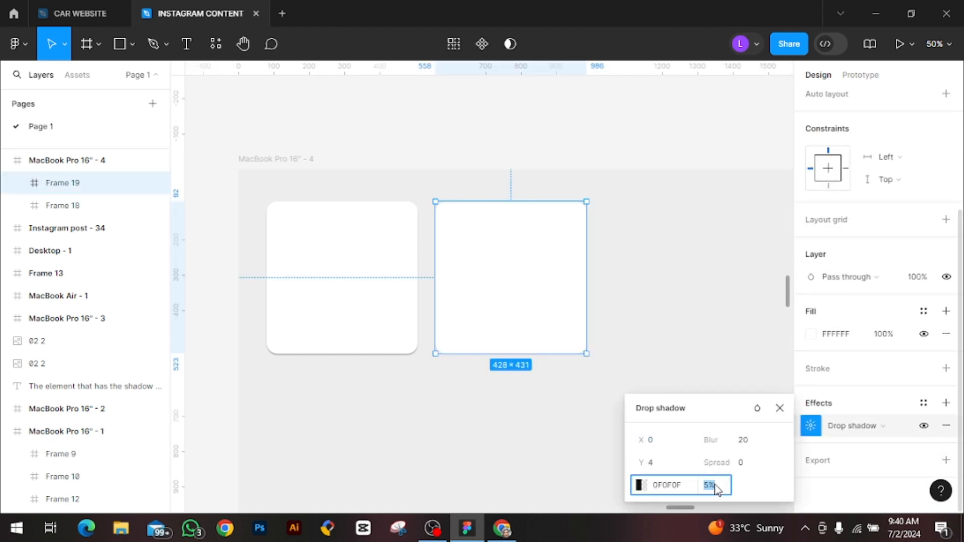
pyautogui.press('BackSpace')
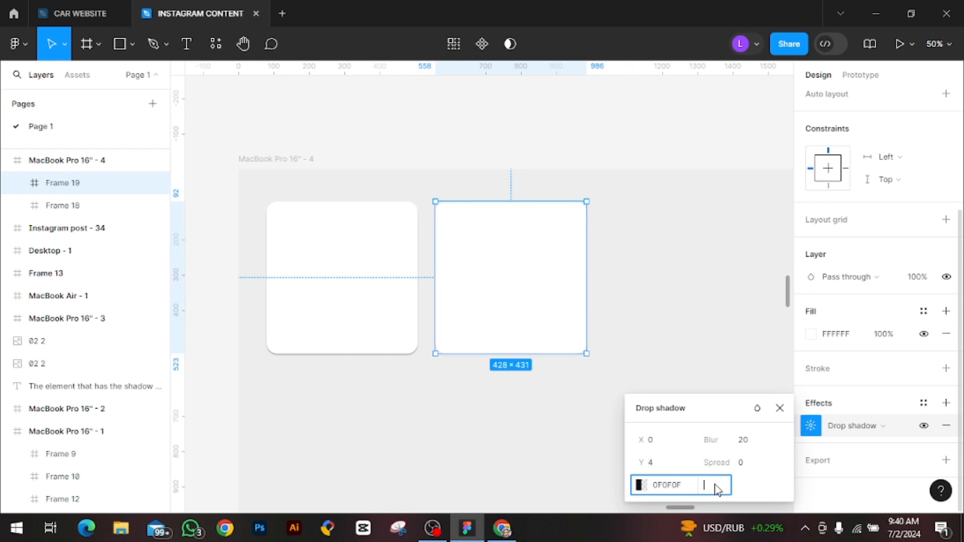
pyautogui.write('6')
pyautogui.press('Return')
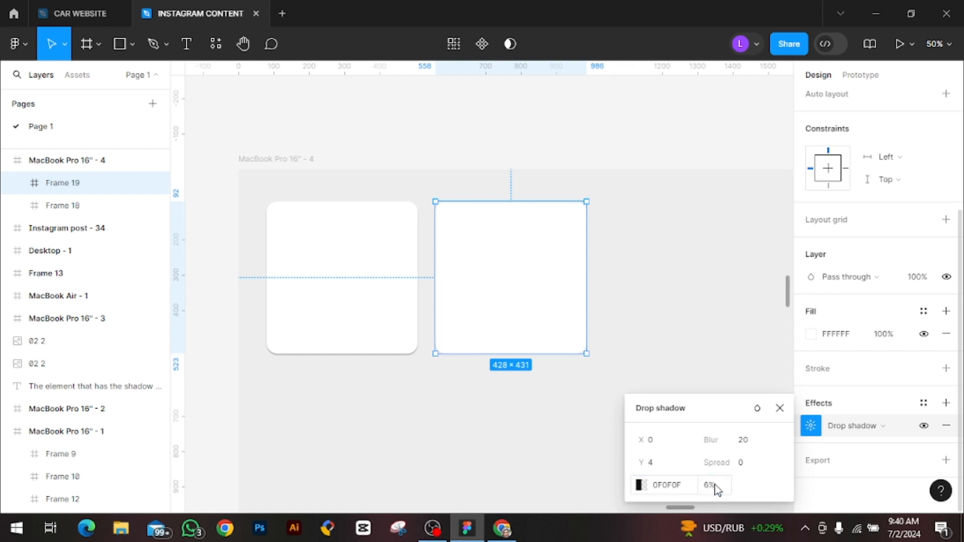
# Raise the duplicated card's drop shadow opacity to 8%
pyautogui.click(716, 489)
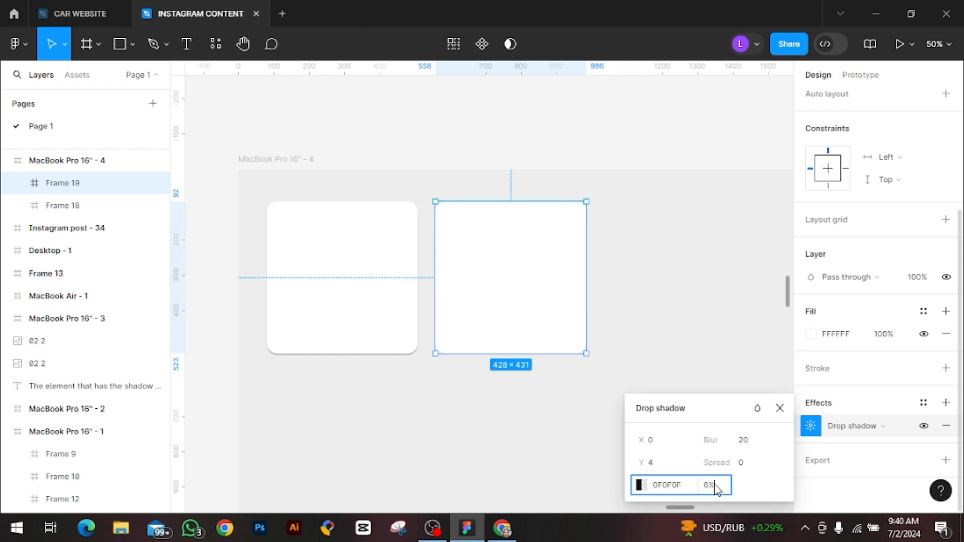
pyautogui.press('BackSpace')
pyautogui.write('8')
pyautogui.press('Return')
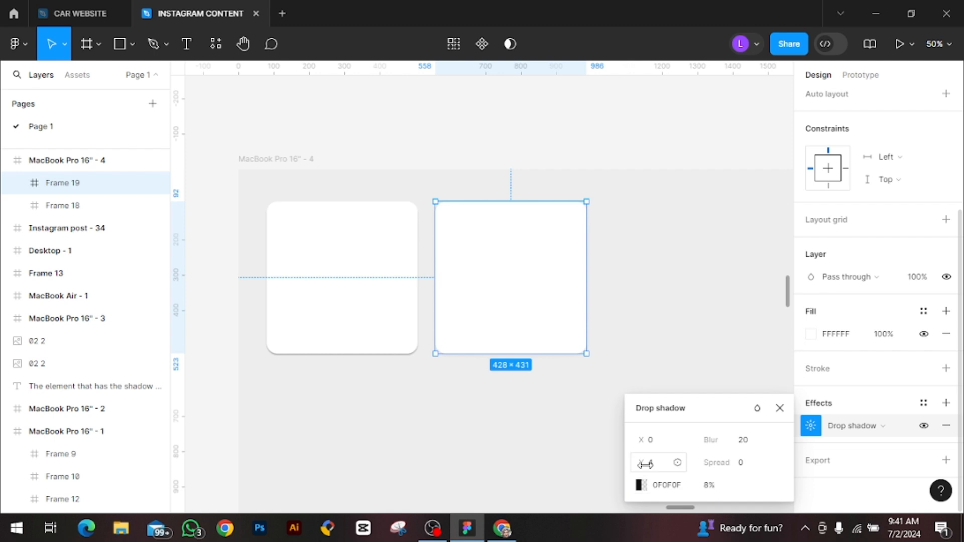
pyautogui.moveTo(643, 463)
pyautogui.mouseDown()
pyautogui.moveTo(719, 467)
pyautogui.moveTo(648, 463)
pyautogui.mouseUp()
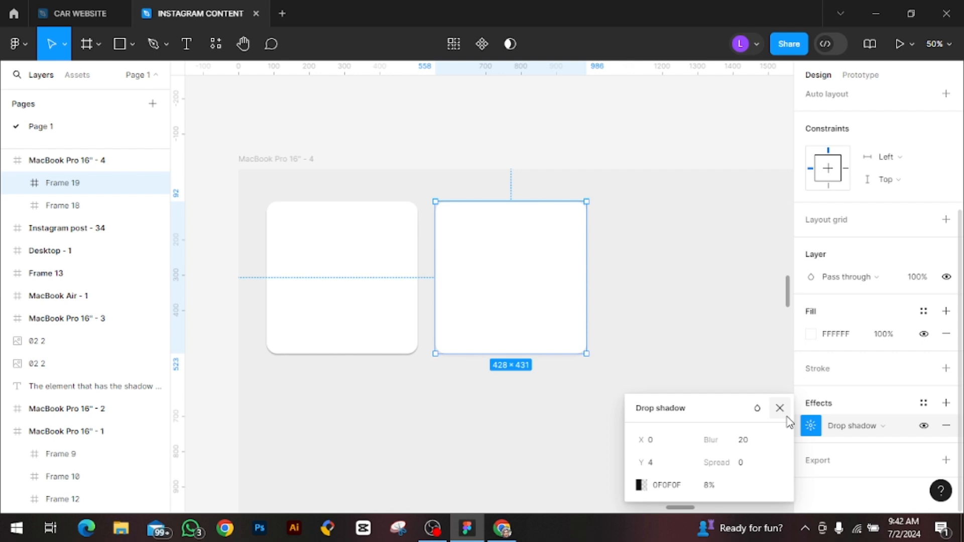
# Review the note about shadows on elements above the MacBook Pro 16" - 4 frame
pyautogui.scroll(5, 653, 290)
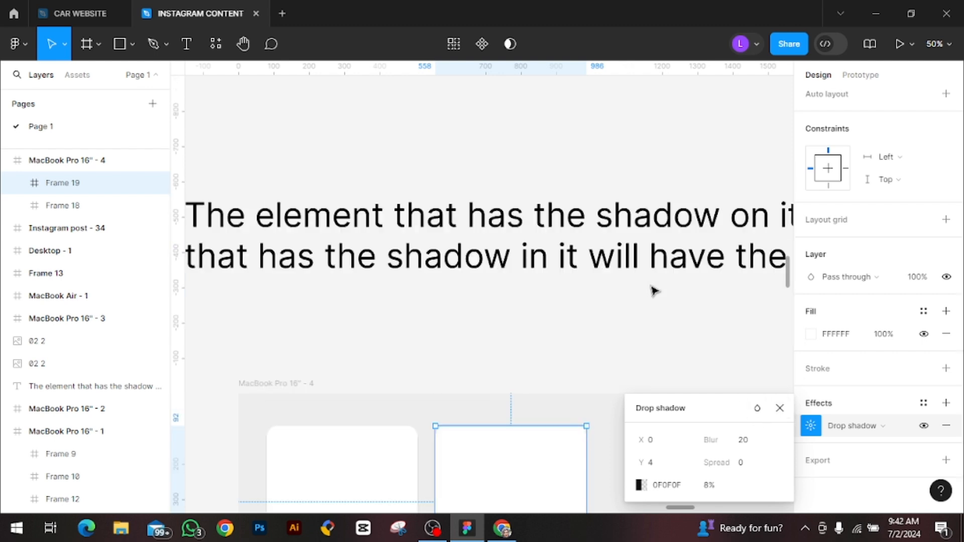
pyautogui.scroll(1, 653, 291)
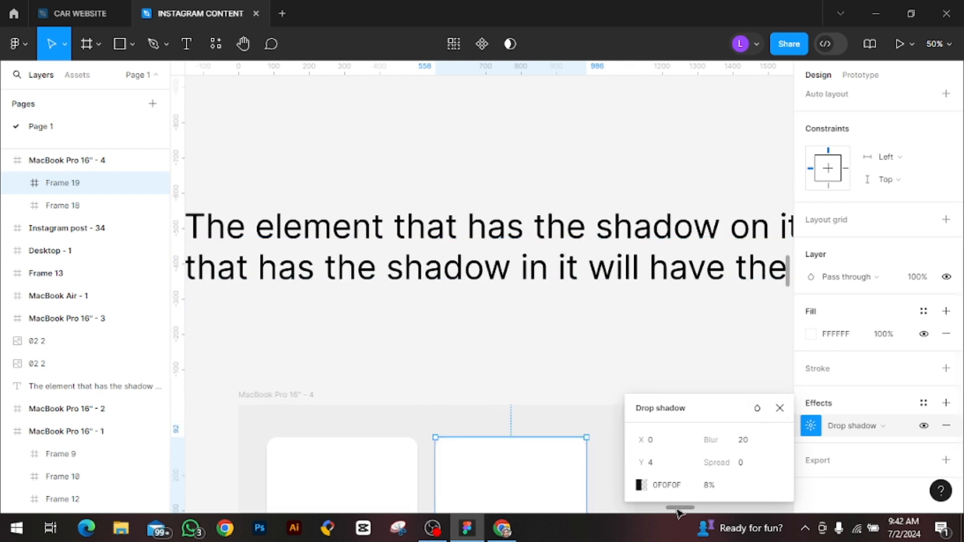
pyautogui.moveTo(677, 509); pyautogui.dragTo(680, 511)
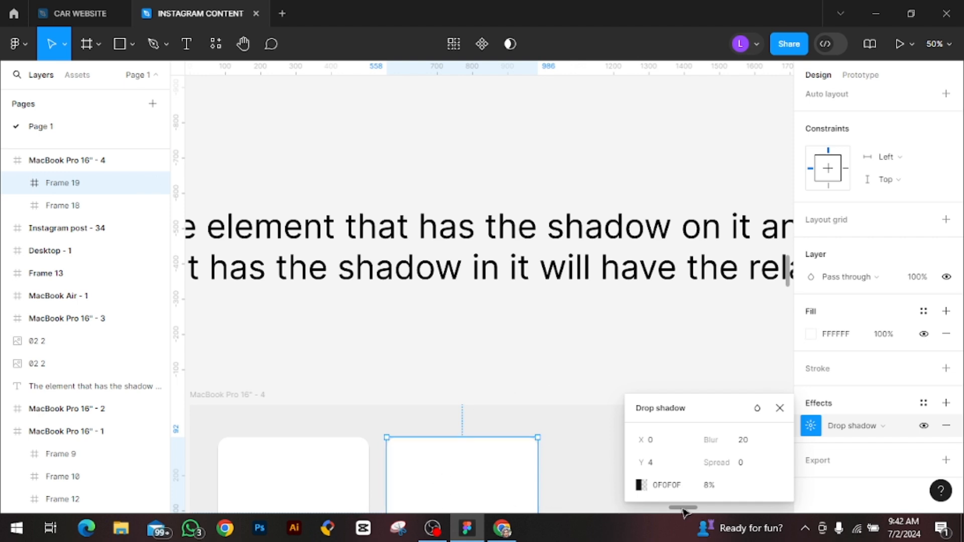
pyautogui.moveTo(682, 508)
pyautogui.mouseDown()
pyautogui.moveTo(699, 509)
pyautogui.moveTo(665, 508)
pyautogui.mouseUp()
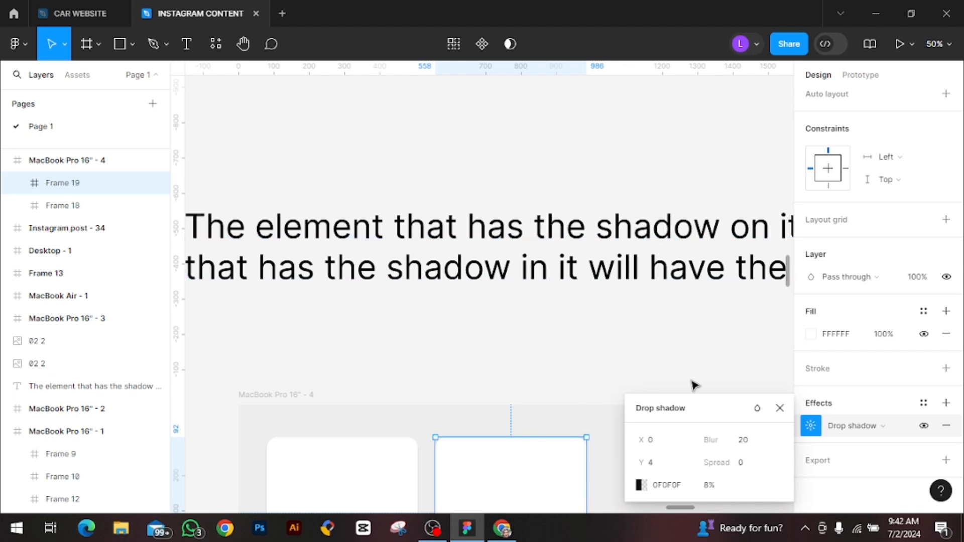
pyautogui.moveTo(679, 508)
pyautogui.mouseDown()
pyautogui.moveTo(694, 504)
pyautogui.moveTo(679, 500)
pyautogui.mouseUp()
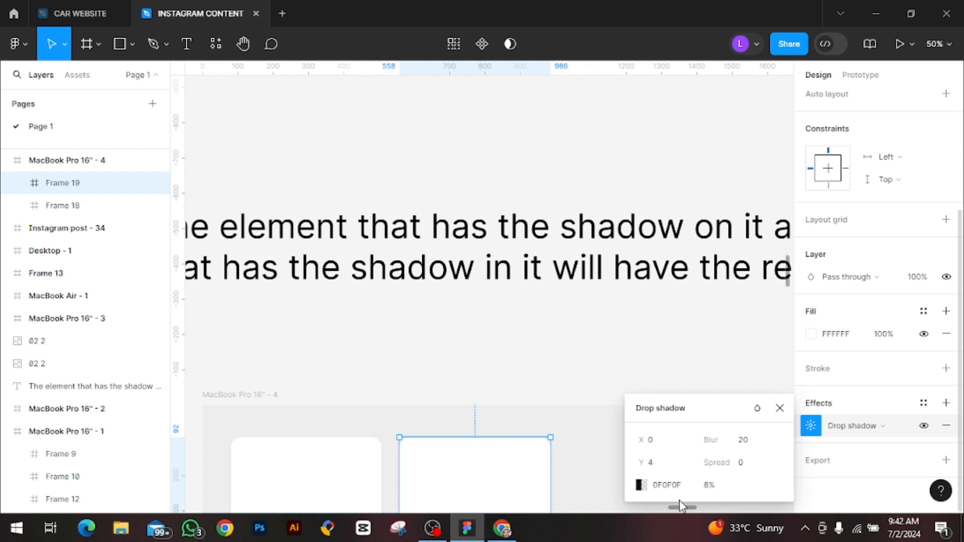
pyautogui.scroll(-3, 527, 482)
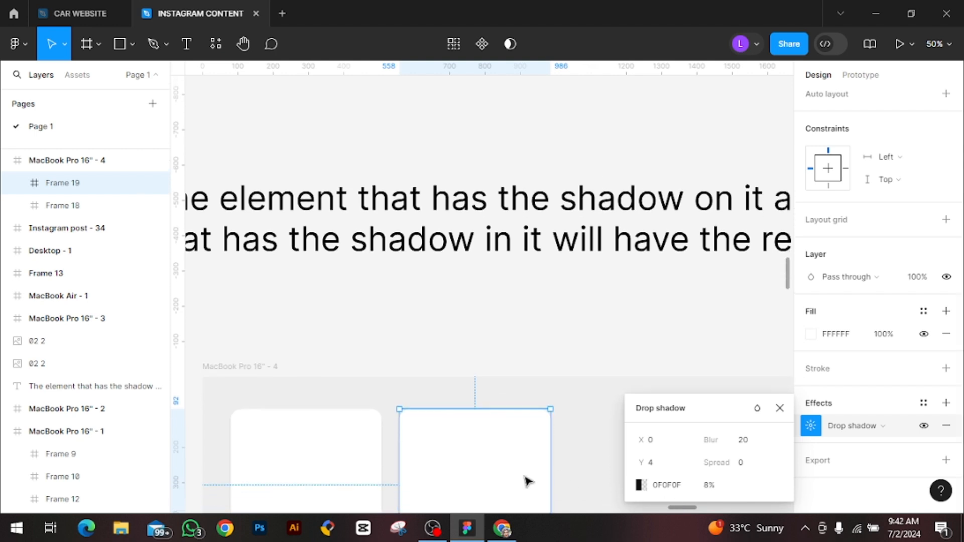
pyautogui.scroll(-2, 527, 482)
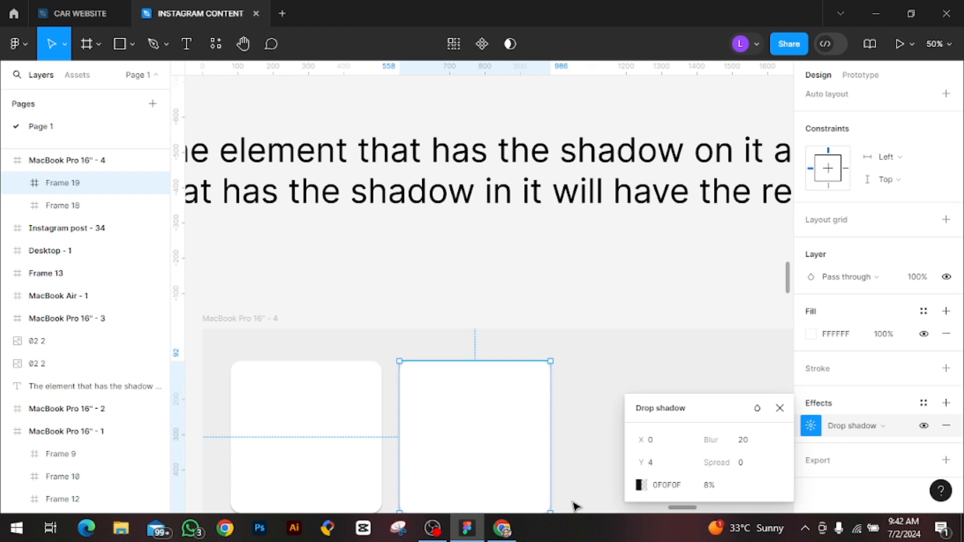
pyautogui.scroll(-3, 576, 506)
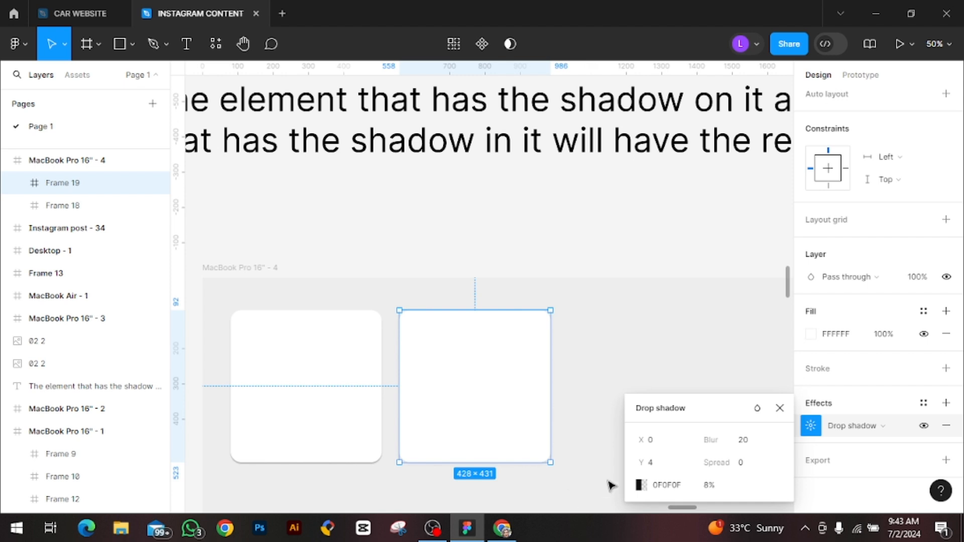
# Close the shadow settings, duplicate the second card in place, and move the topmost copy below and between the two cards
pyautogui.click(779, 407)
pyautogui.scroll(-5, 680, 505)
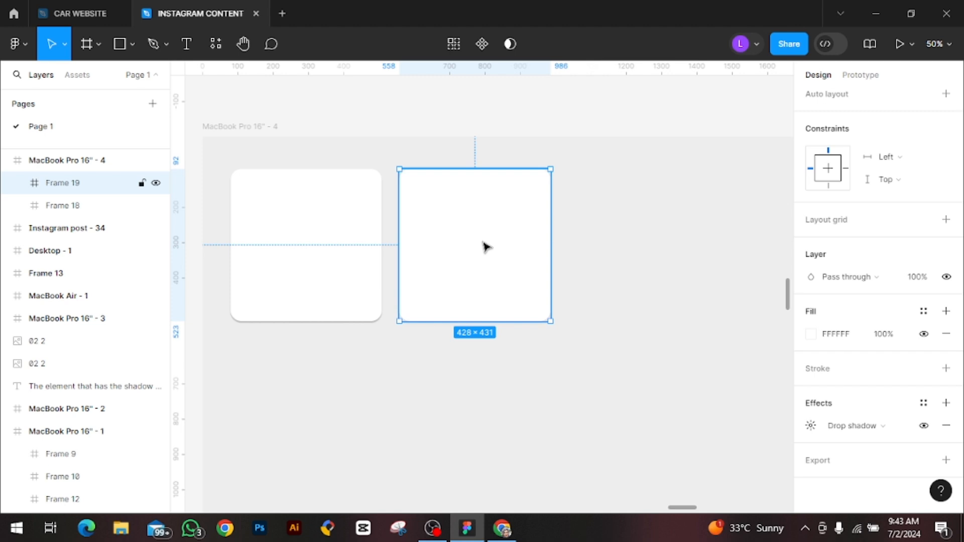
pyautogui.hotkey('ctrl', 'd')
pyautogui.hotkey('ctrl', 'd')
pyautogui.hotkey('ctrl', 'd')
pyautogui.hotkey('ctrl', 'd')
pyautogui.hotkey('ctrl', 'd')
pyautogui.hotkey('ctrl', 'd')
pyautogui.hotkey('ctrl', 'd')
pyautogui.hotkey('ctrl', 'd')
pyautogui.hotkey('ctrl', 'd')
pyautogui.hotkey('ctrl', 'd')
pyautogui.hotkey('ctrl', 'd')
pyautogui.hotkey('ctrl', 'd')
pyautogui.hotkey('ctrl', 'd')
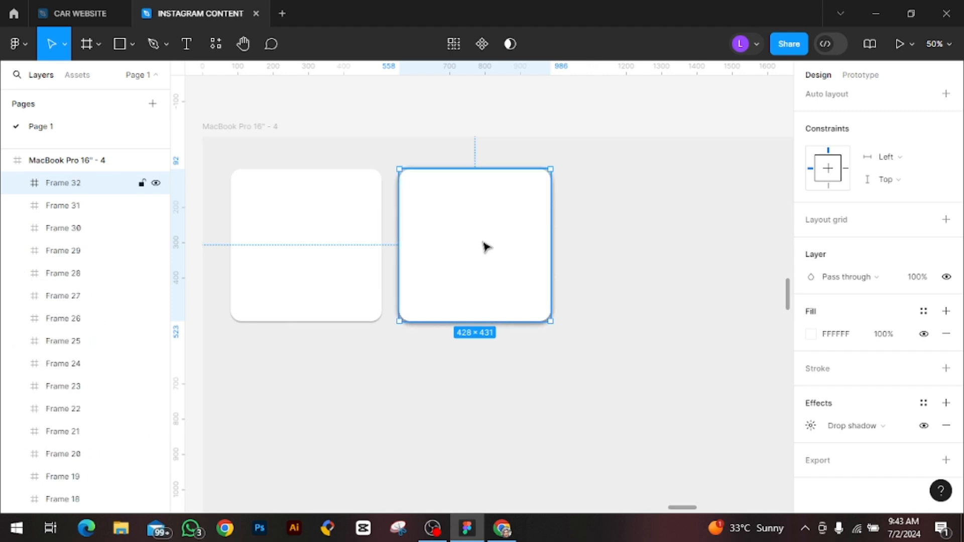
pyautogui.moveTo(486, 246); pyautogui.dragTo(478, 307)
# Delete the stacked duplicates over the second card on the MacBook Pro 16" - 4 frame, keeping only the bottom card, Frame 19
pyautogui.click(476, 278)
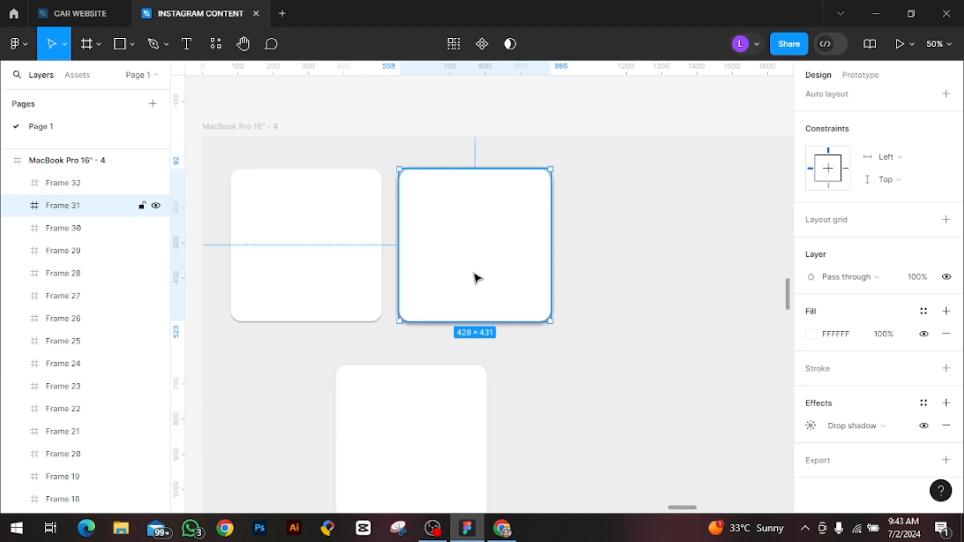
pyautogui.press('Delete')
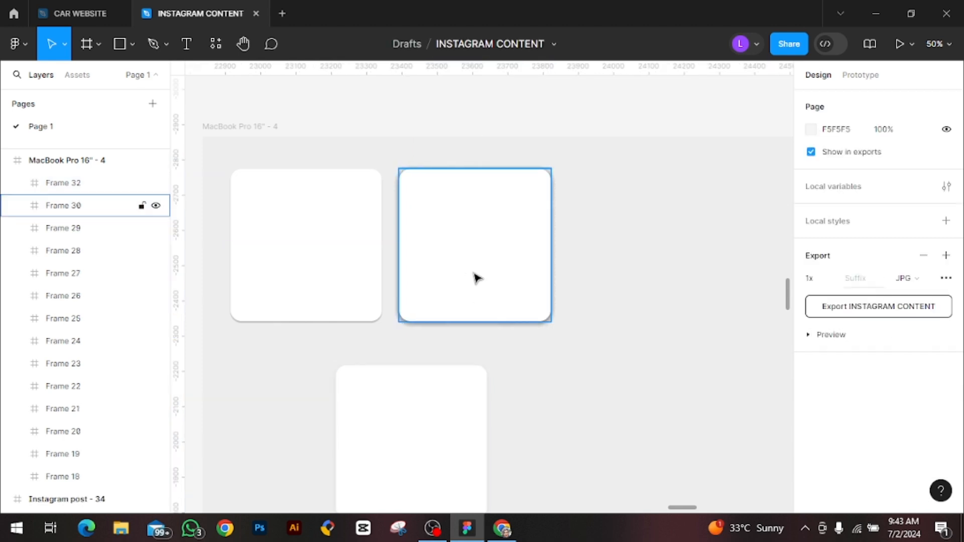
pyautogui.moveTo(474, 274); pyautogui.dragTo(672, 282)
pyautogui.moveTo(507, 280); pyautogui.dragTo(569, 287)
pyautogui.press('Delete')
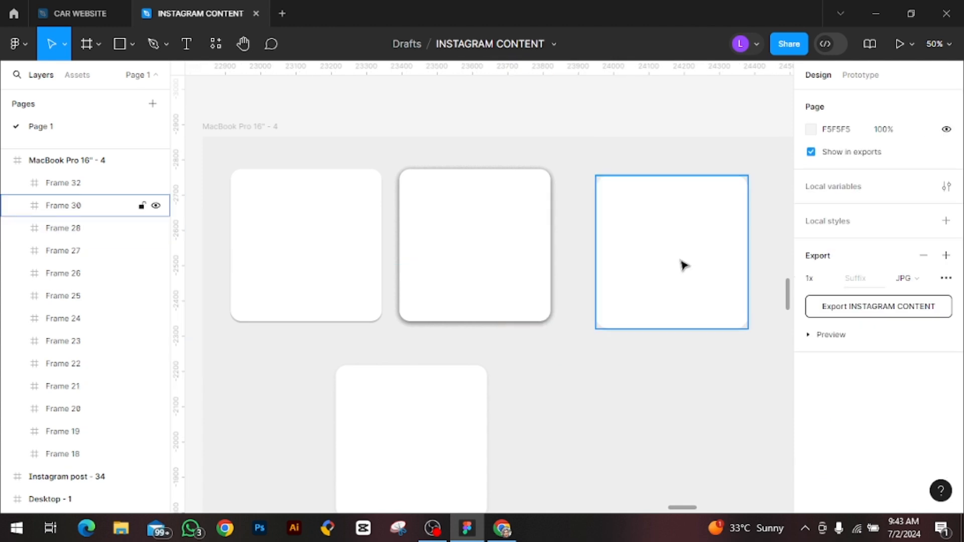
pyautogui.click(679, 261)
pyautogui.press('Delete')
pyautogui.click(520, 275)
pyautogui.press('Delete')
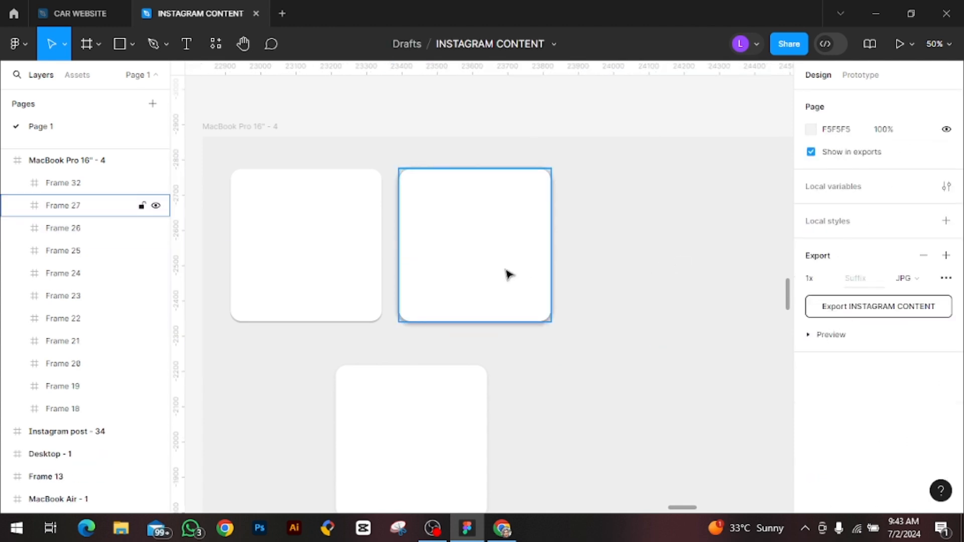
pyautogui.click(508, 274)
pyautogui.press('Delete')
pyautogui.click(507, 274)
pyautogui.press('Delete')
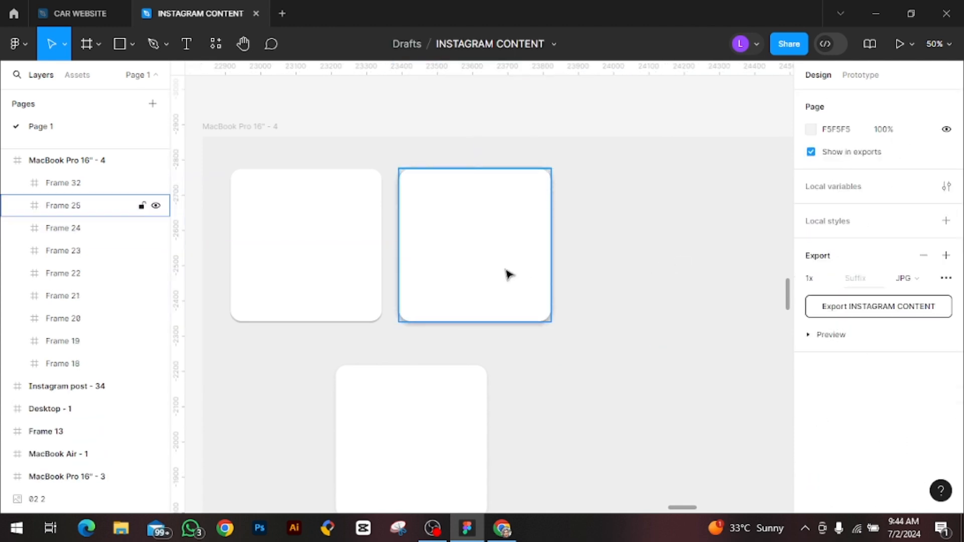
pyautogui.moveTo(506, 274); pyautogui.dragTo(686, 297)
pyautogui.press('Delete')
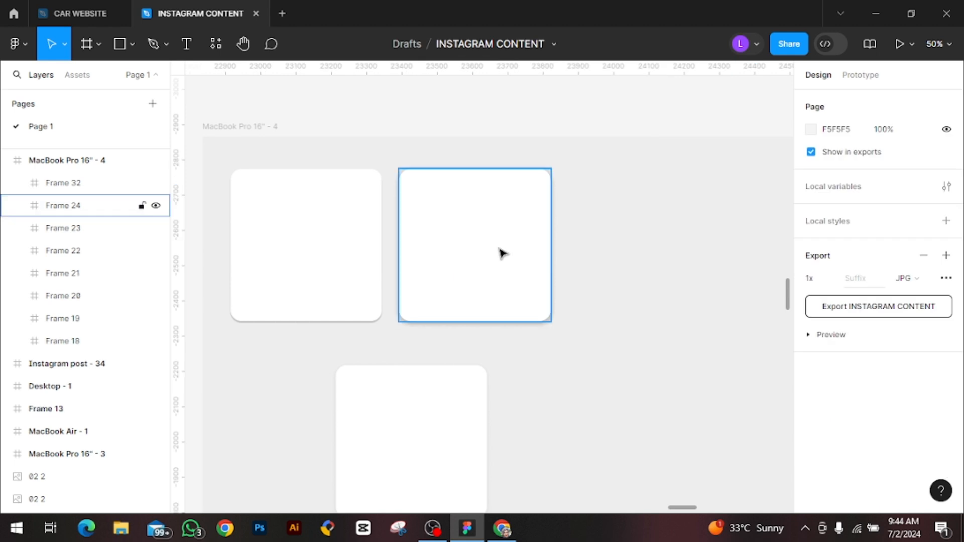
pyautogui.moveTo(500, 252); pyautogui.dragTo(682, 273)
pyautogui.press('Delete')
pyautogui.moveTo(537, 273); pyautogui.dragTo(673, 284)
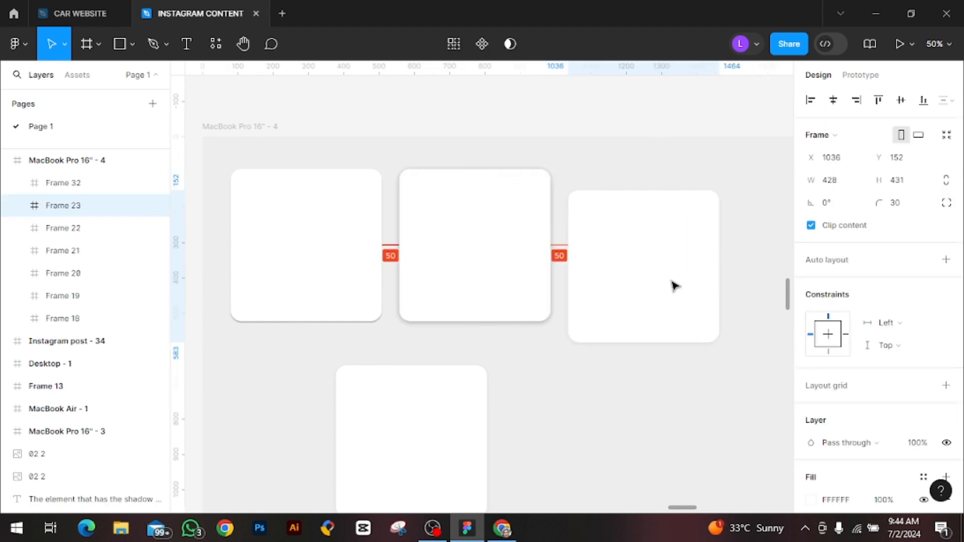
pyautogui.press('Delete')
pyautogui.click(495, 280)
pyautogui.press('Delete')
pyautogui.moveTo(498, 280); pyautogui.dragTo(673, 284)
pyautogui.press('Delete')
pyautogui.click(497, 283)
pyautogui.moveTo(497, 282); pyautogui.dragTo(648, 284)
pyautogui.press('Delete')
pyautogui.moveTo(497, 283); pyautogui.dragTo(556, 297)
pyautogui.click(555, 298)
# Move the lower card up into the row beside the second card, at X 1036 and Y 92
pyautogui.scroll(-3, 516, 360)
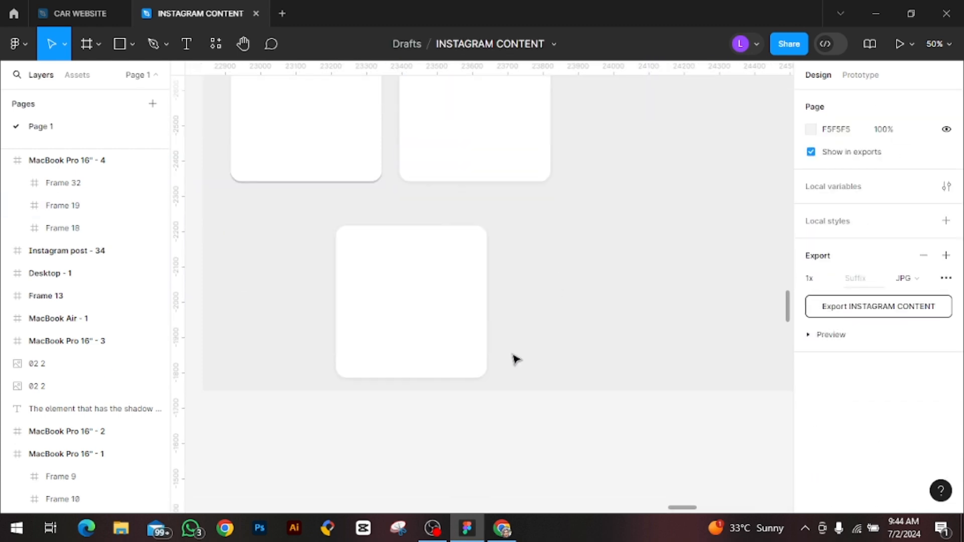
pyautogui.scroll(1, 502, 365)
pyautogui.moveTo(418, 347); pyautogui.dragTo(649, 181)
pyautogui.scroll(3, 668, 296)
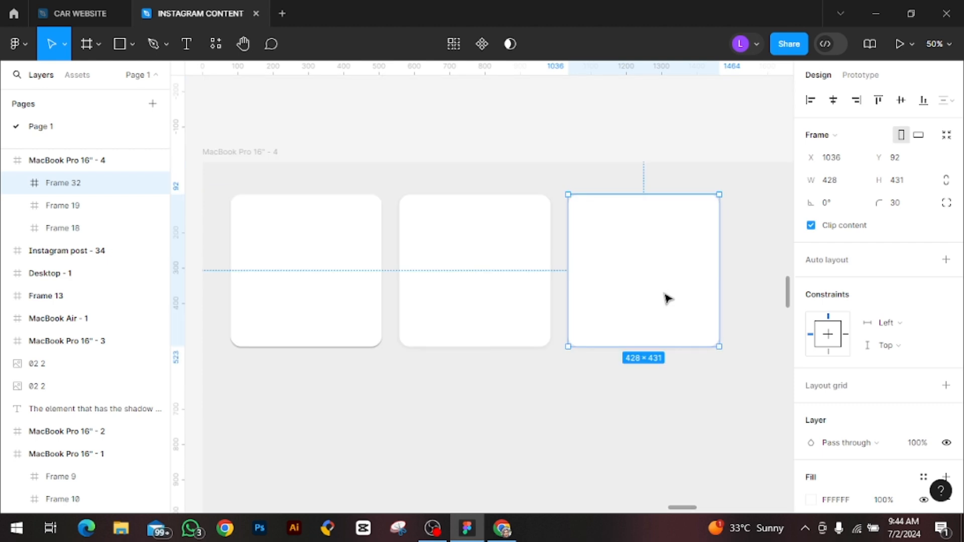
# Set the third card's drop shadow X offset to 25
pyautogui.hscroll(5, 673, 502)
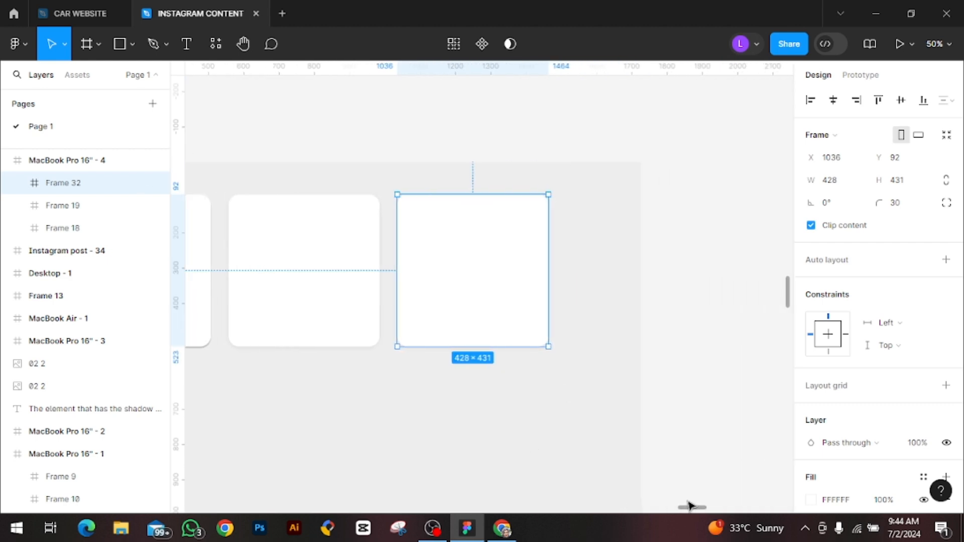
pyautogui.scroll(-3, 854, 427)
pyautogui.click(811, 425)
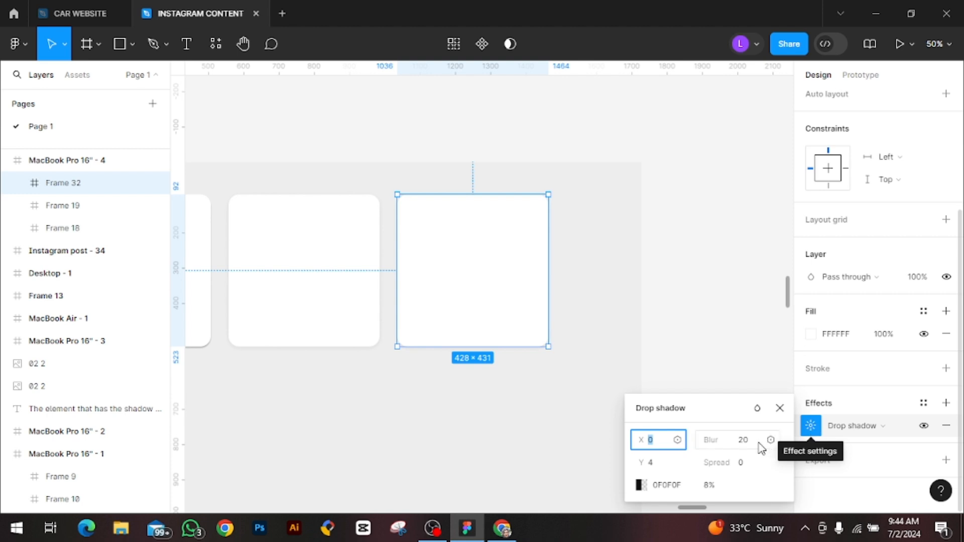
pyautogui.press('BackSpace')
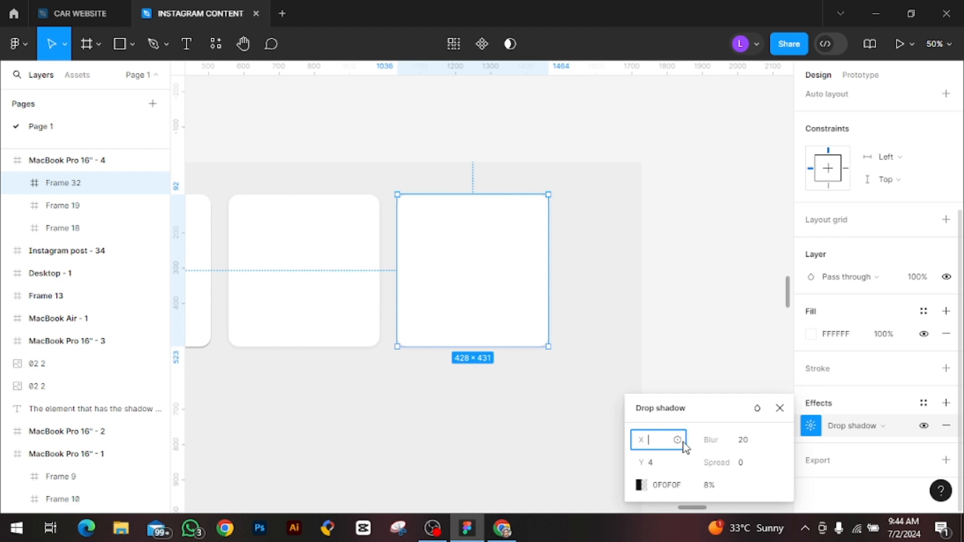
pyautogui.write('25')
pyautogui.press('Return')
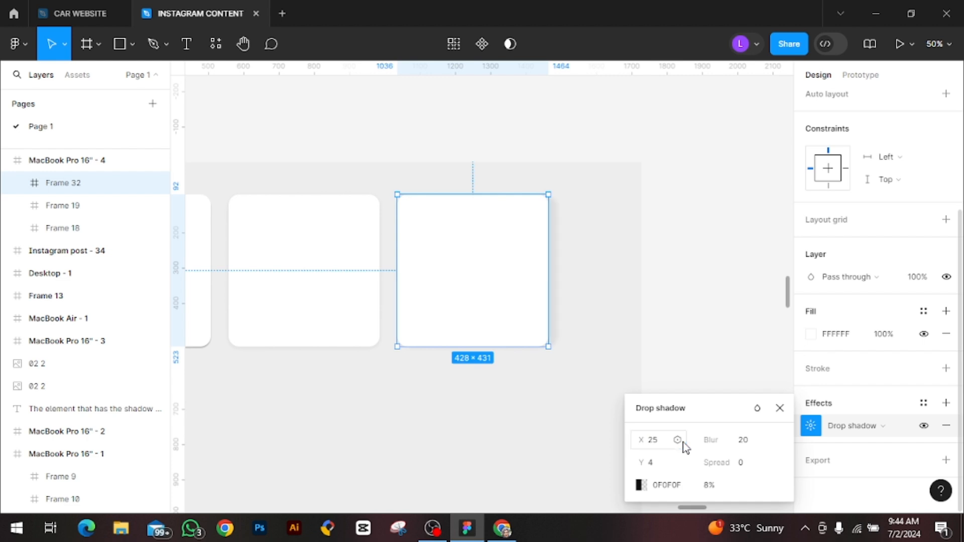
# Set the third card's drop shadow X offset to 27 and its Y offset to 25
pyautogui.click(665, 444)
pyautogui.press('BackSpace')
pyautogui.write('27')
pyautogui.press('Return')
pyautogui.click(661, 464)
pyautogui.write('25')
# Set the third card's drop shadow blur to 100 and its opacity to 15%
pyautogui.click(750, 443)
pyautogui.press('BackSpace')
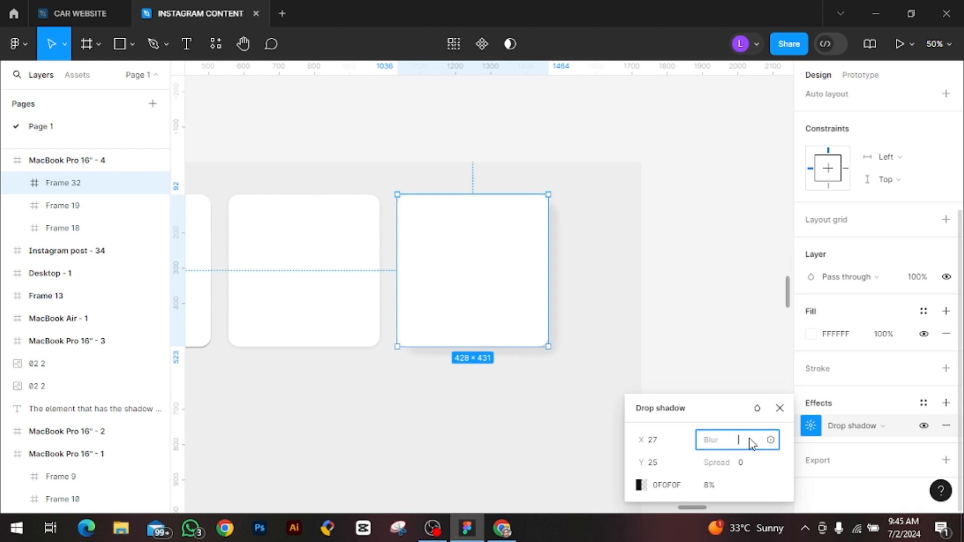
pyautogui.write('90')
pyautogui.press('BackSpace')
pyautogui.press('BackSpace')
pyautogui.write('100')
pyautogui.click(727, 490)
pyautogui.write('15')
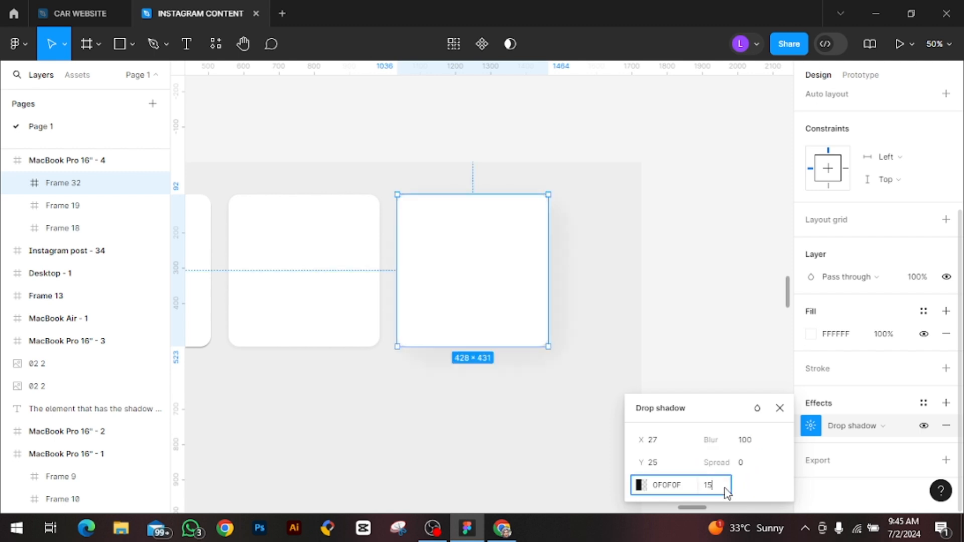
pyautogui.press('Return')
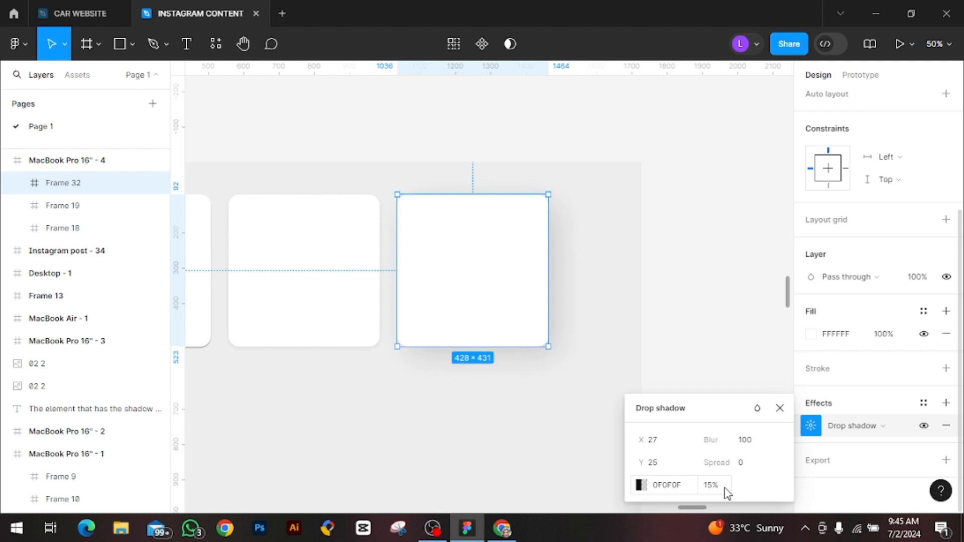
# Check the second card's shadow settings and stretch the second and third cards downward to a height of 873
pyautogui.click(346, 315)
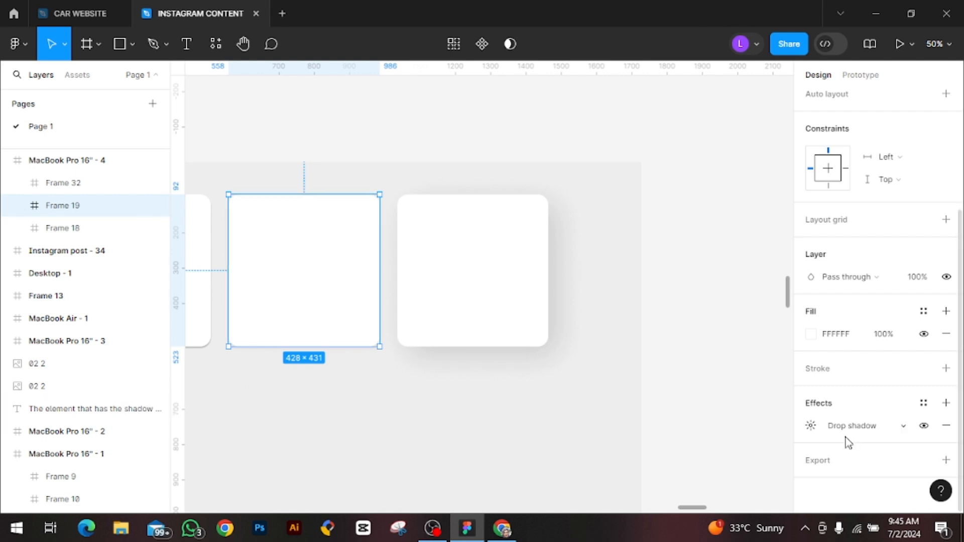
pyautogui.click(811, 427)
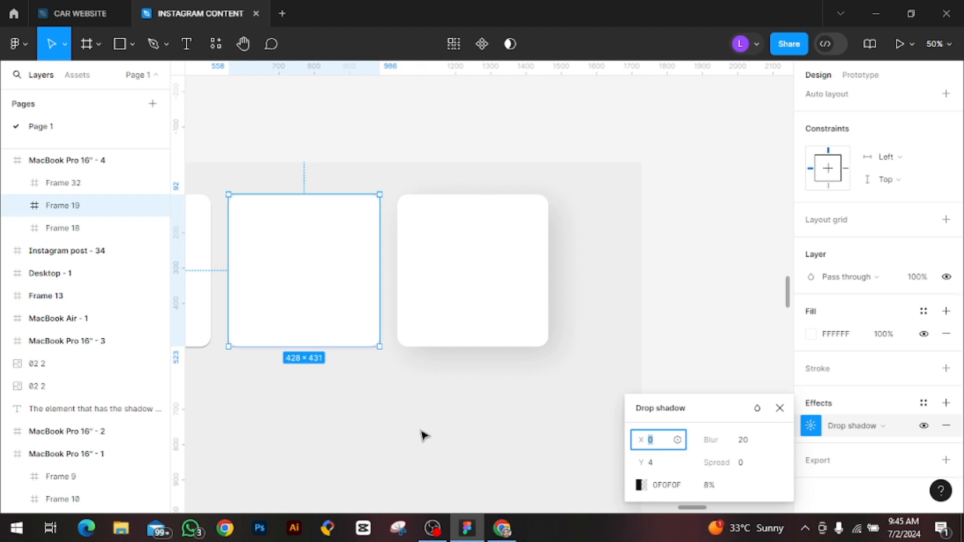
pyautogui.moveTo(303, 346); pyautogui.dragTo(291, 503)
pyautogui.click(476, 314)
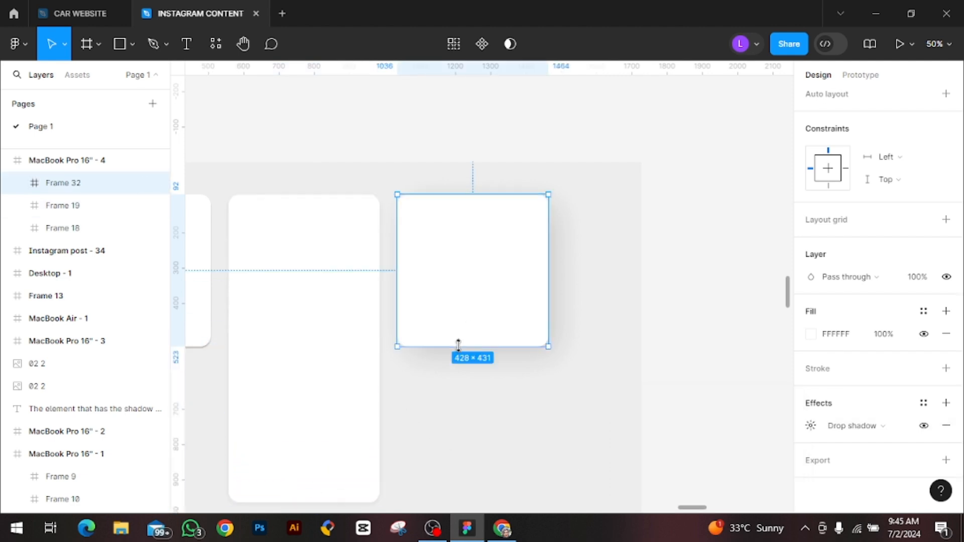
pyautogui.moveTo(456, 347); pyautogui.dragTo(447, 502)
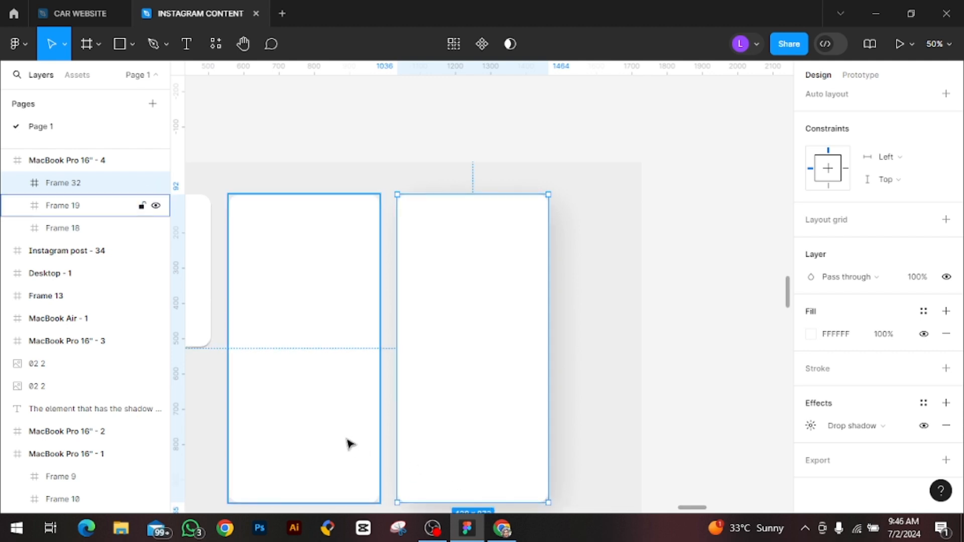
# Swap the two tall cards, placing Frame 32 at X 564, Y 66 and Frame 19 at X 1048, Y 152
pyautogui.moveTo(350, 444); pyautogui.dragTo(676, 456)
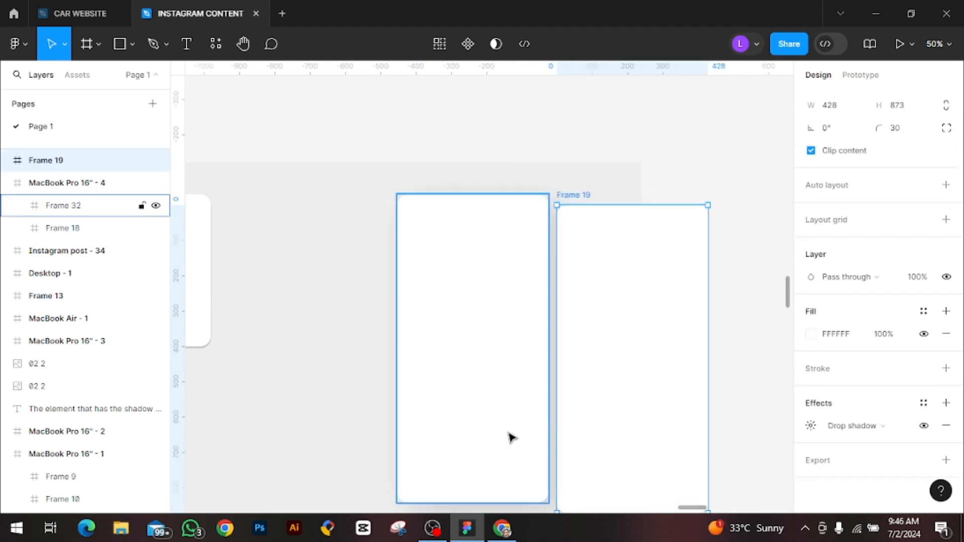
pyautogui.moveTo(511, 438); pyautogui.dragTo(342, 429)
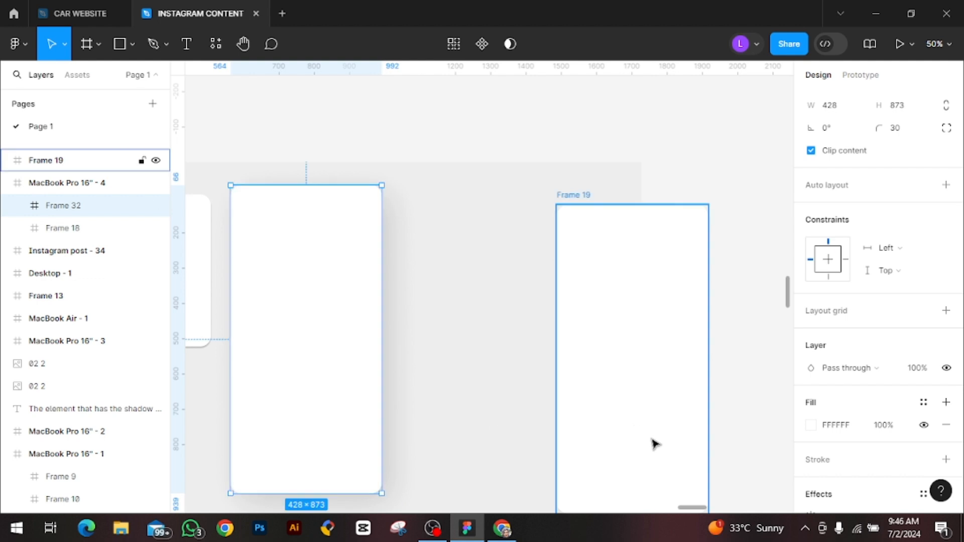
pyautogui.moveTo(655, 444); pyautogui.dragTo(501, 455)
# Rename the tall card with the larger, softer shadow, Frame 32, as x
pyautogui.click(347, 417)
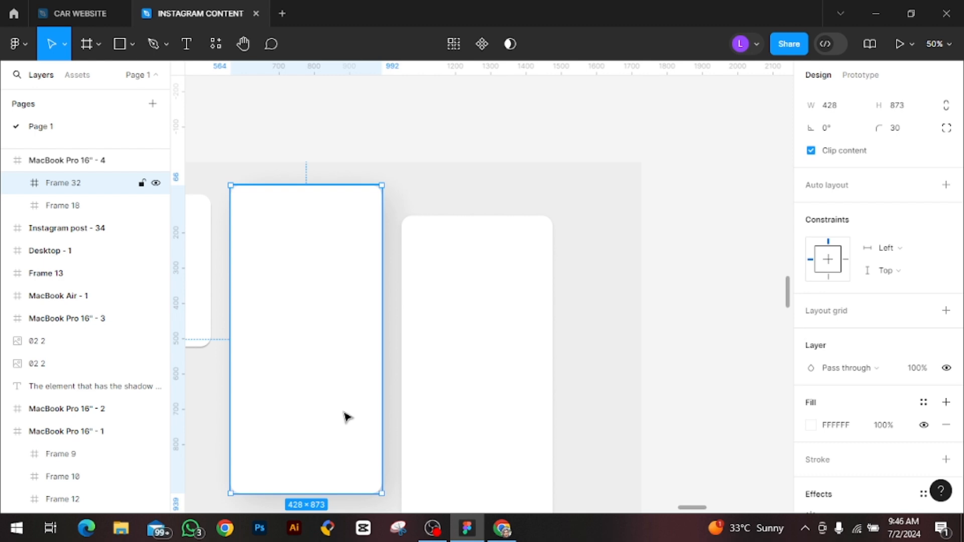
pyautogui.scroll(-1, 467, 398)
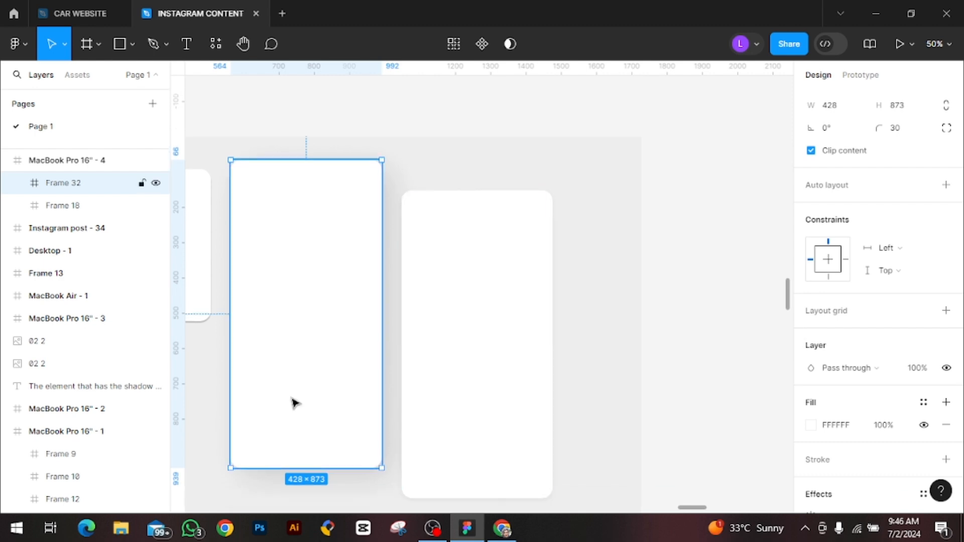
pyautogui.doubleClick(72, 184)
pyautogui.press('BackSpace')
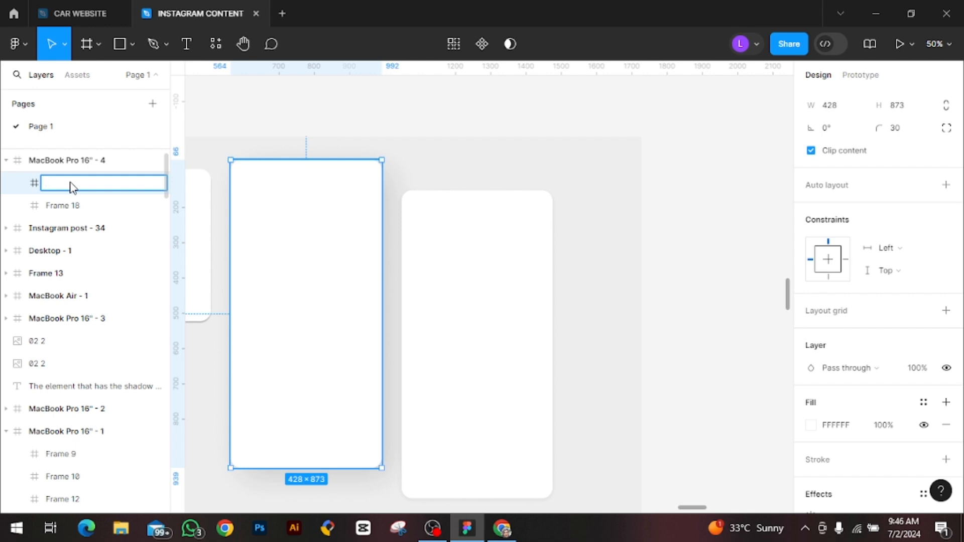
pyautogui.write('x')
pyautogui.press('Return')
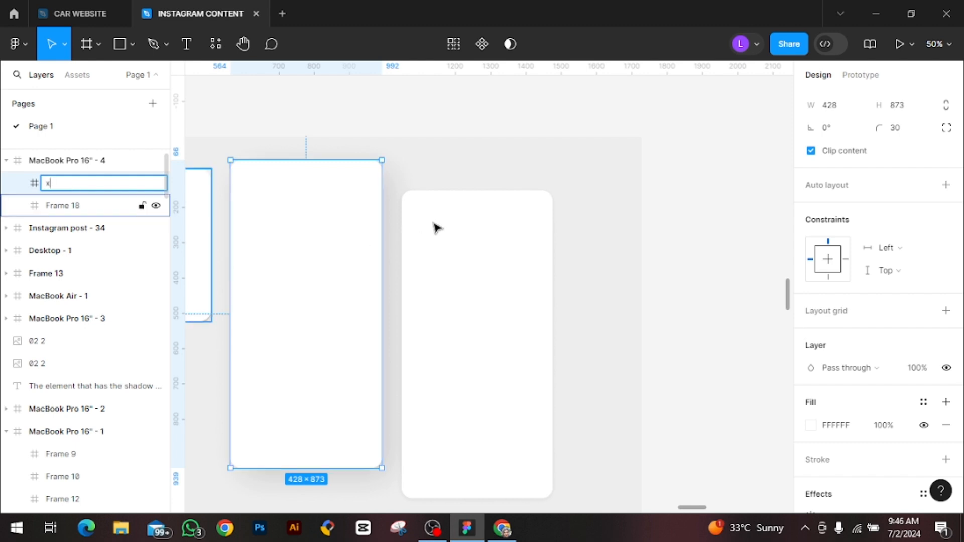
pyautogui.click(460, 179)
# Rename the other tall card, Frame 19, as y, and reselect card x
pyautogui.click(315, 233)
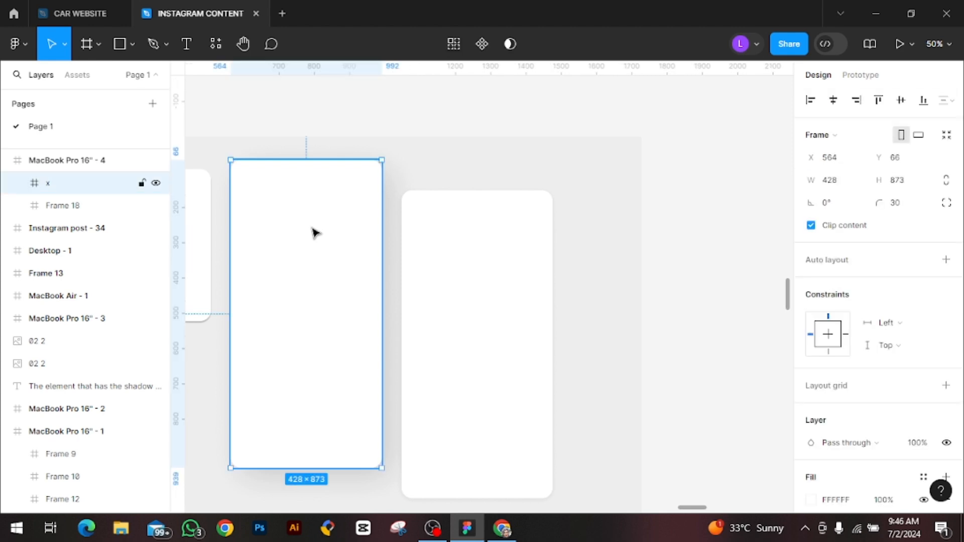
pyautogui.hotkey('ctrl', 'd')
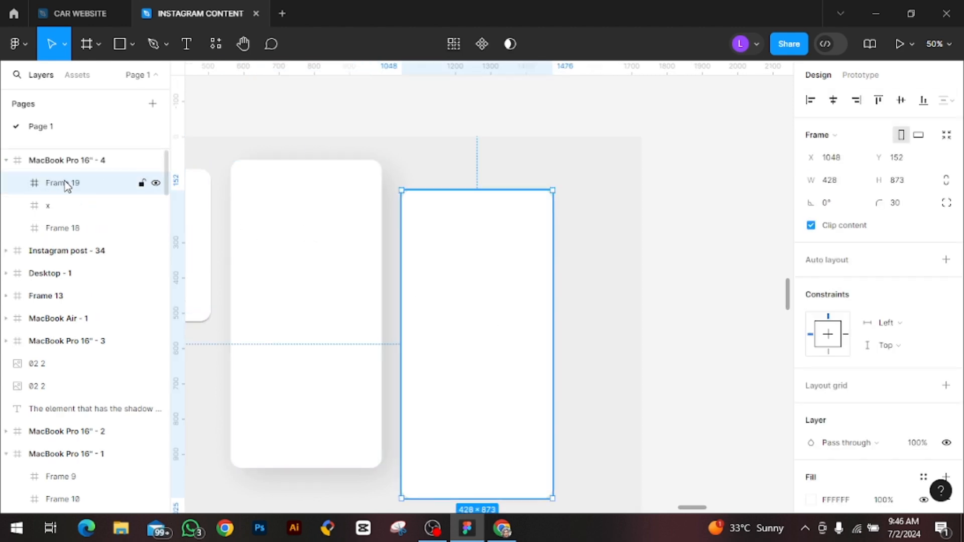
pyautogui.doubleClick(67, 184)
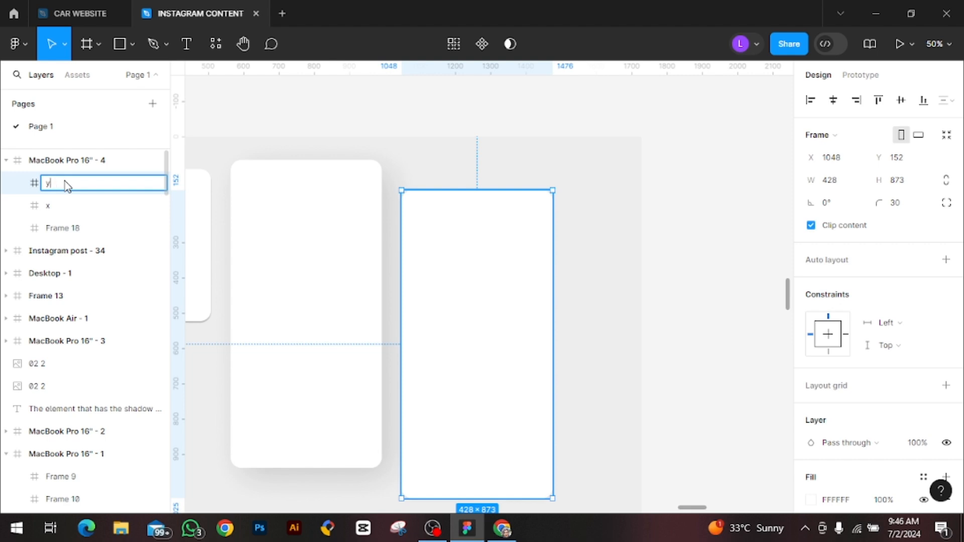
pyautogui.write('y')
pyautogui.press('Return')
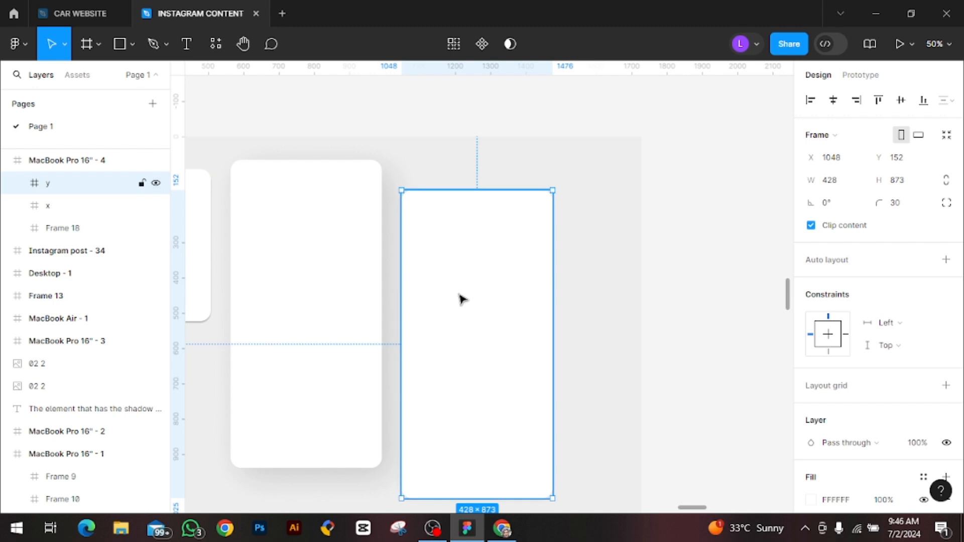
pyautogui.click(252, 265)
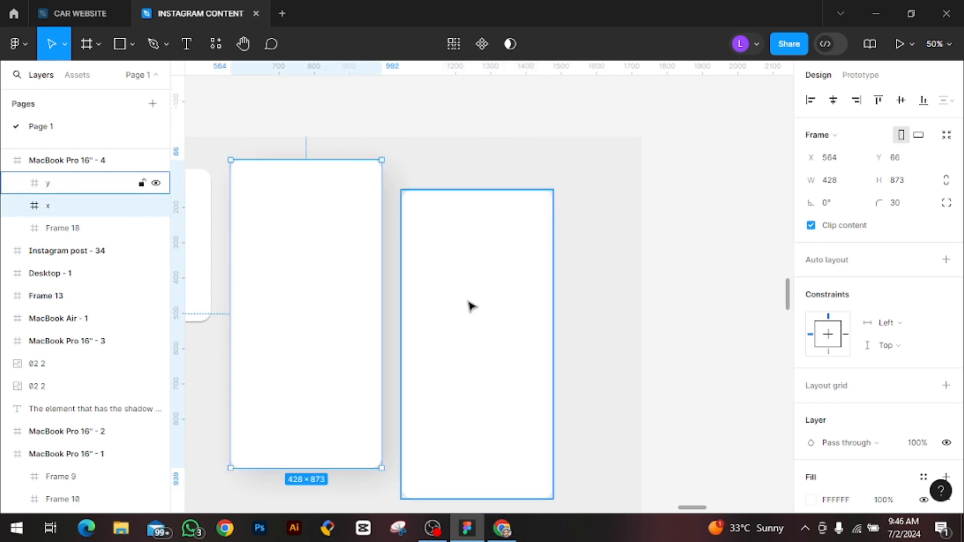
pyautogui.press('-')
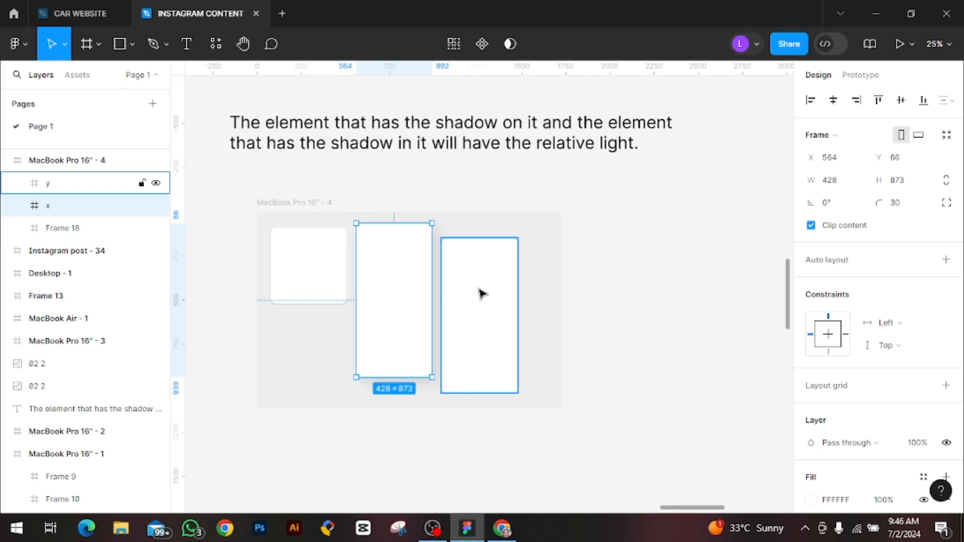